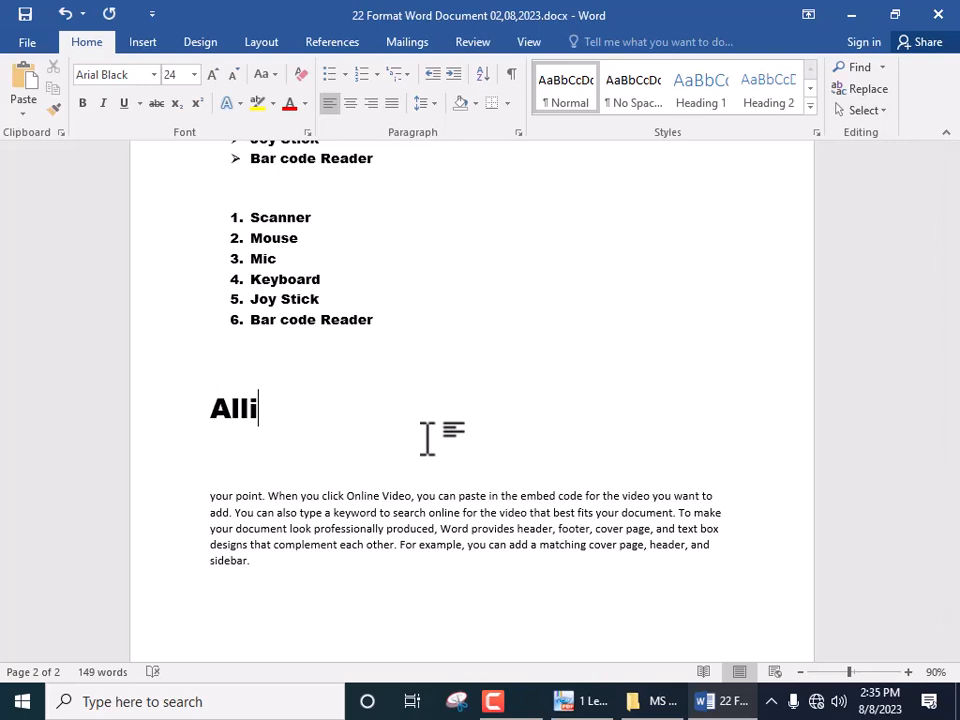
# - Complete the heading below the numbered list, add a new line after it and correct its spelling to "Alignments"
pyautogui.write('lignments')
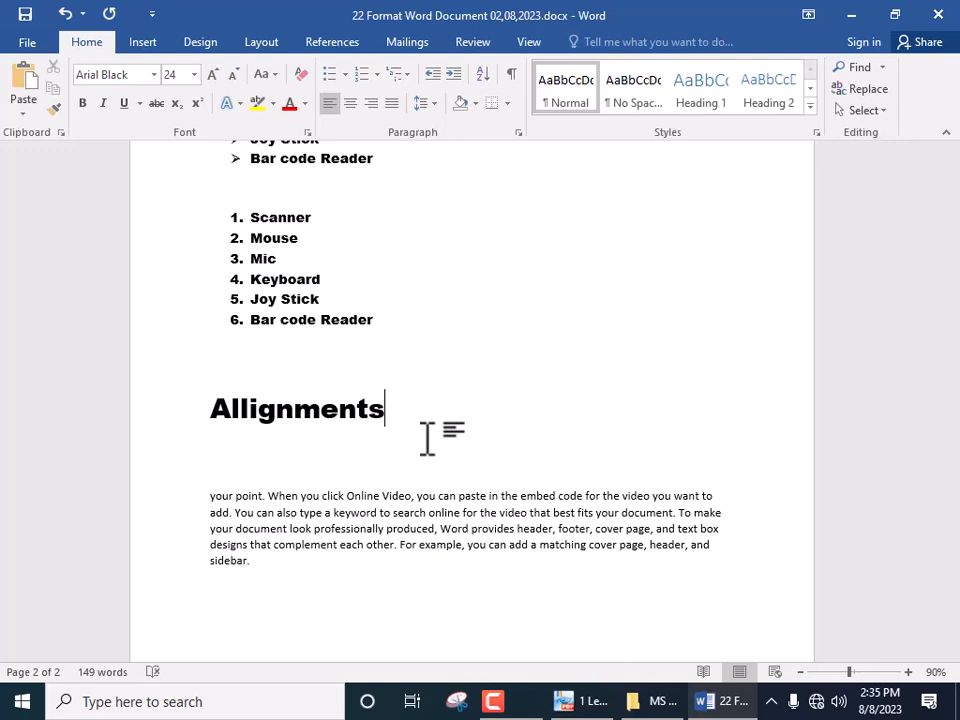
pyautogui.press('Return')
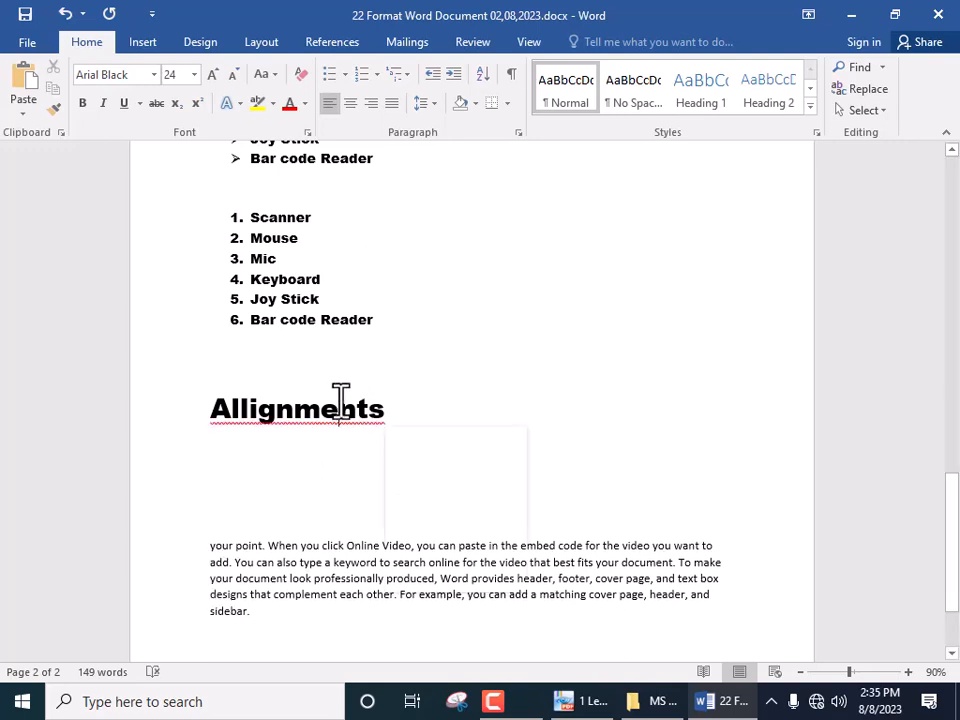
pyautogui.click(467, 441)
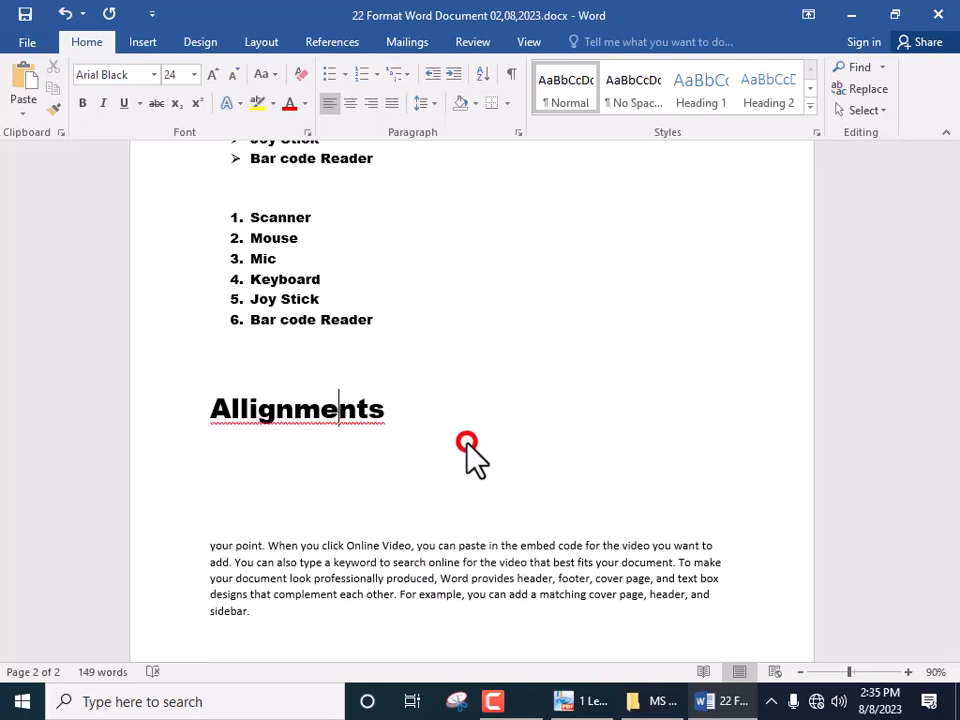
pyautogui.click(328, 420)
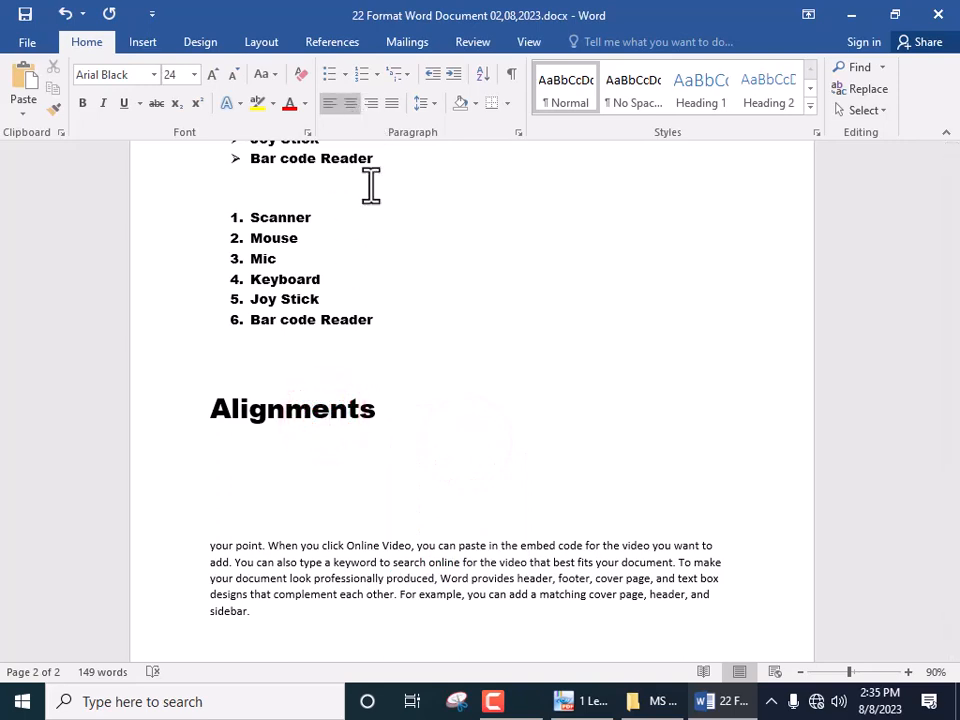
pyautogui.click(424, 542)
# - Center the "Alignments" heading and reduce the gap below it to one empty line
pyautogui.click(287, 400)
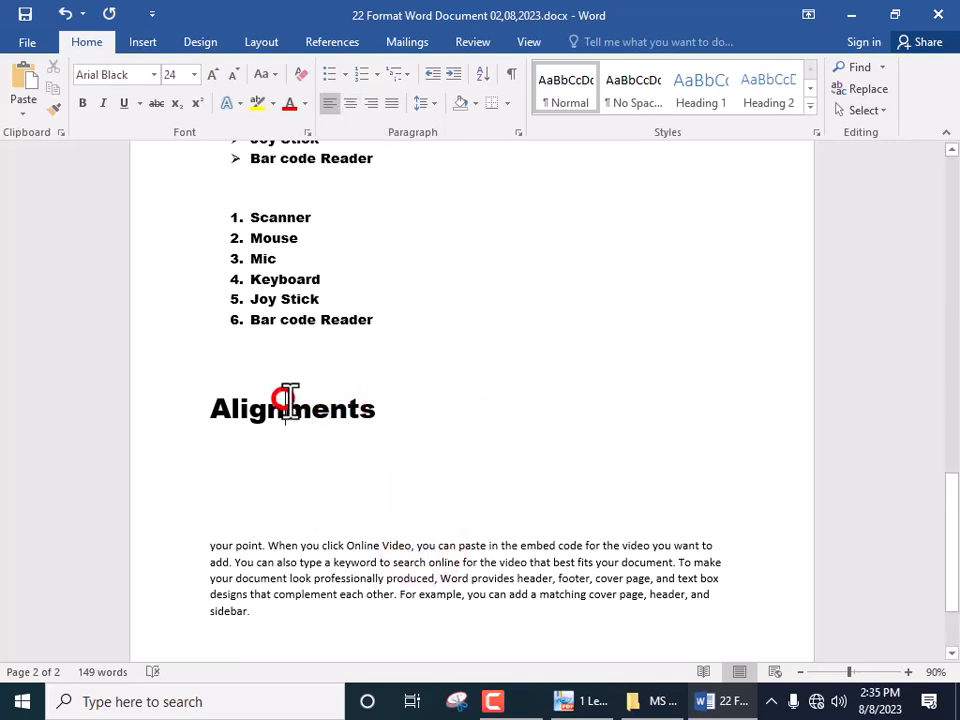
pyautogui.click(351, 103)
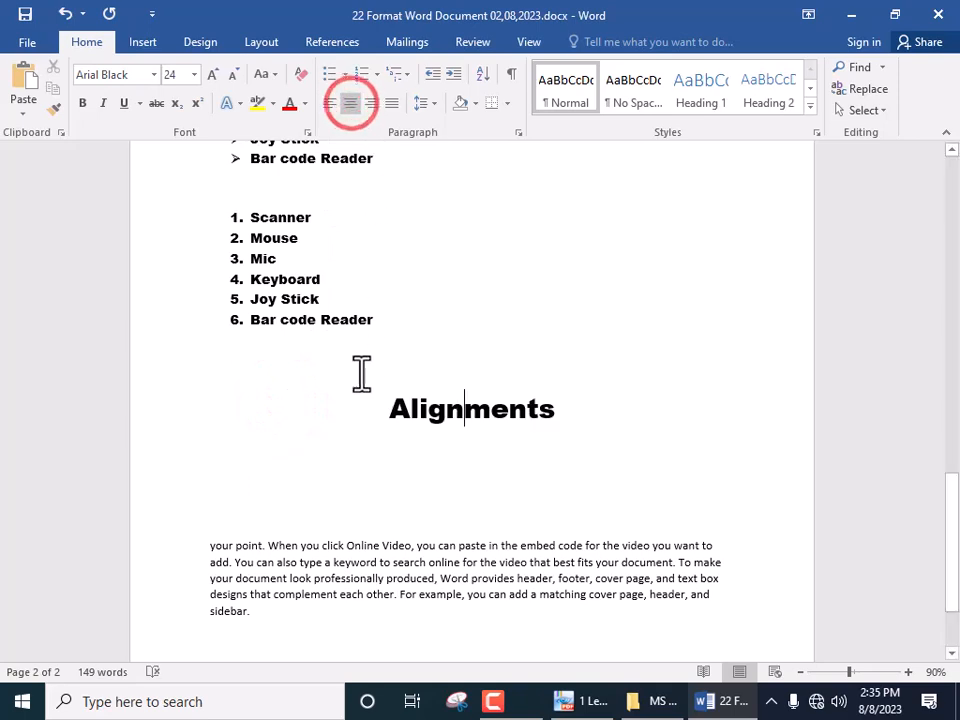
pyautogui.click(570, 418)
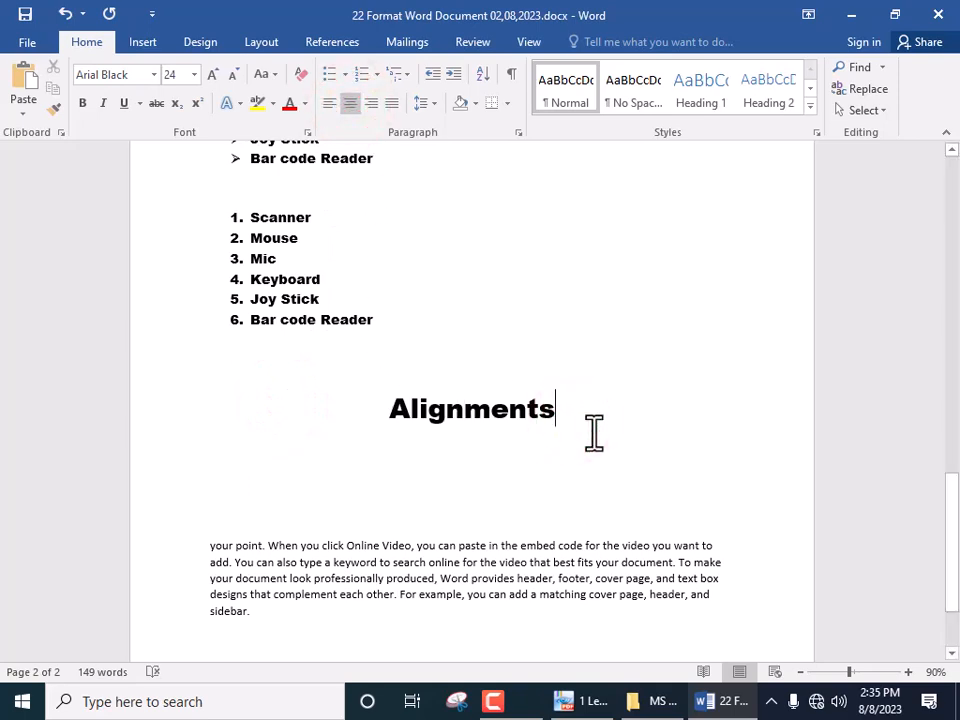
pyautogui.press('Delete')
pyautogui.press('Delete')
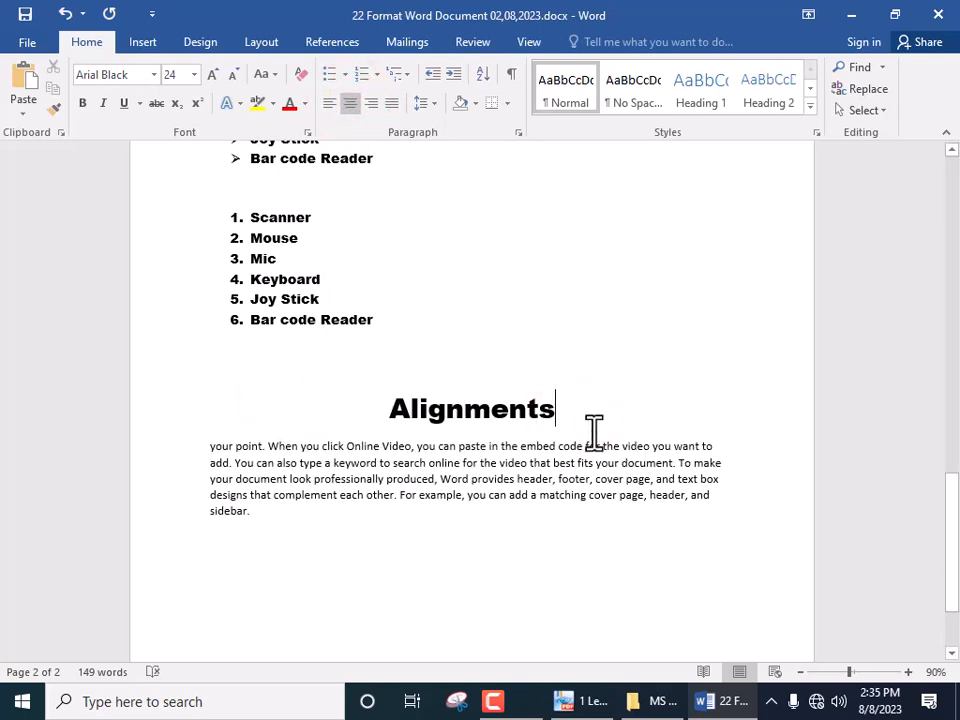
pyautogui.press('Return')
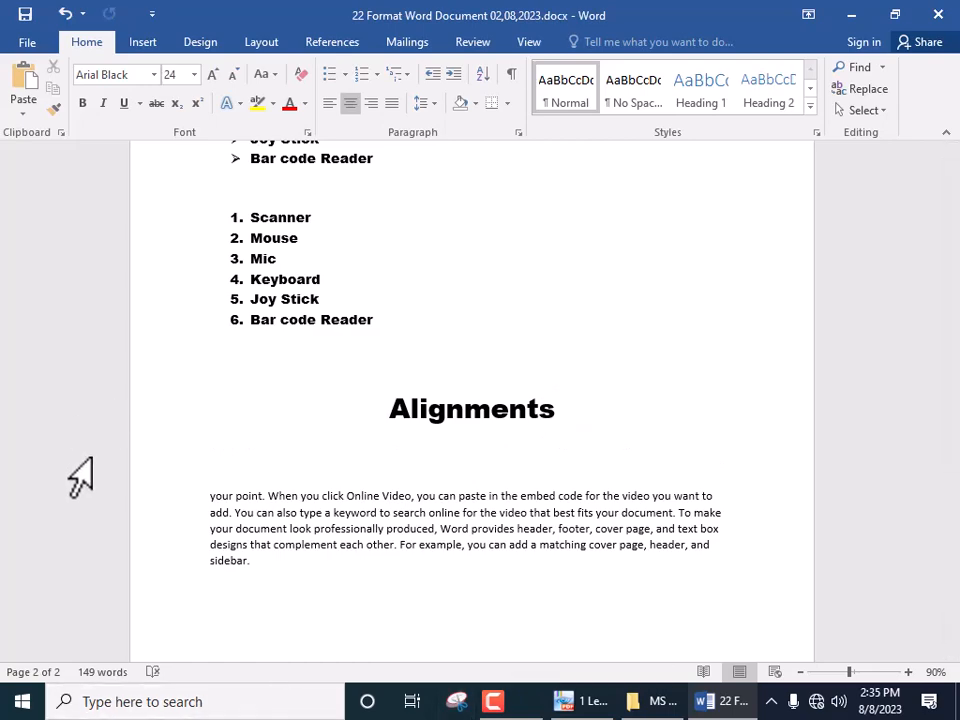
# - Add a left-aligned line reading "Left Alignment: Ctrl + L" between the "Alignments" heading and the paragraph
pyautogui.scroll(-3, 469, 534)
pyautogui.scroll(3, 466, 480)
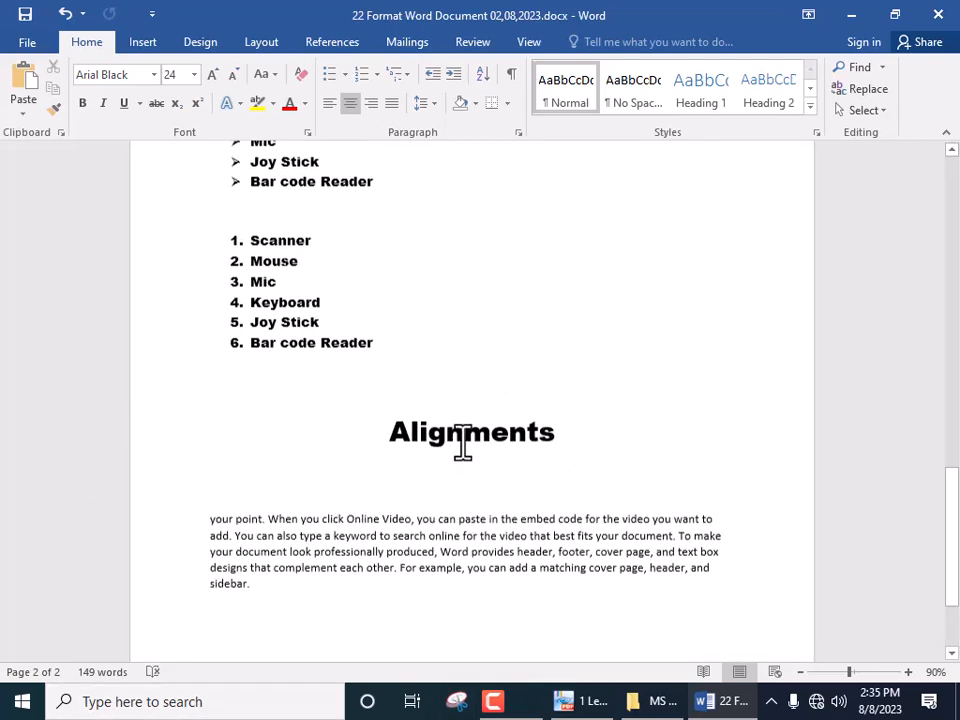
pyautogui.click(405, 381)
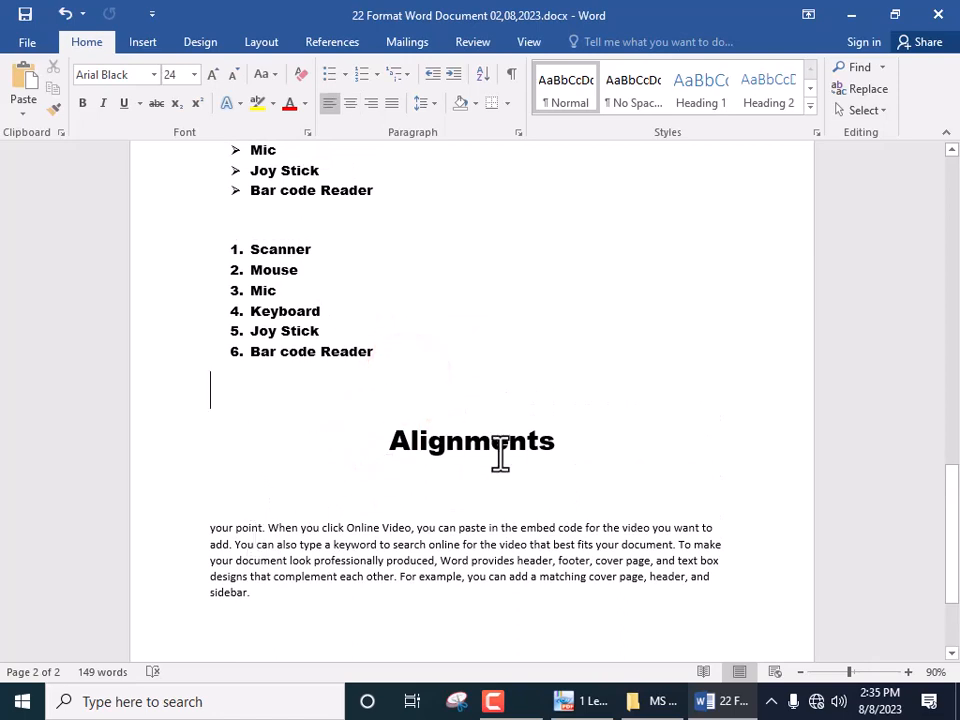
pyautogui.click(208, 519)
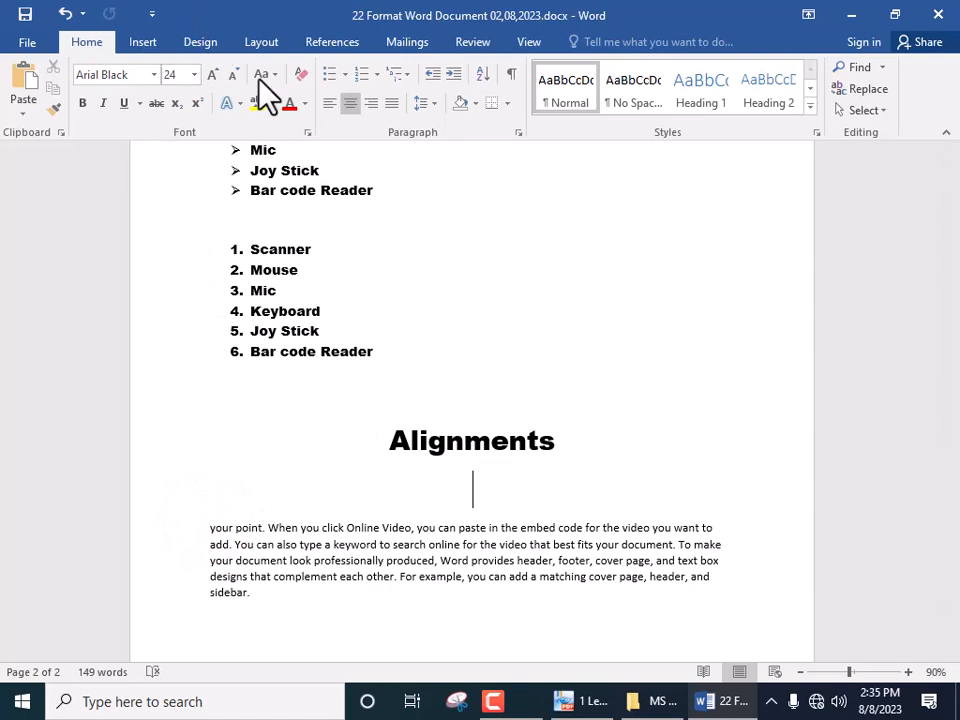
pyautogui.click(330, 104)
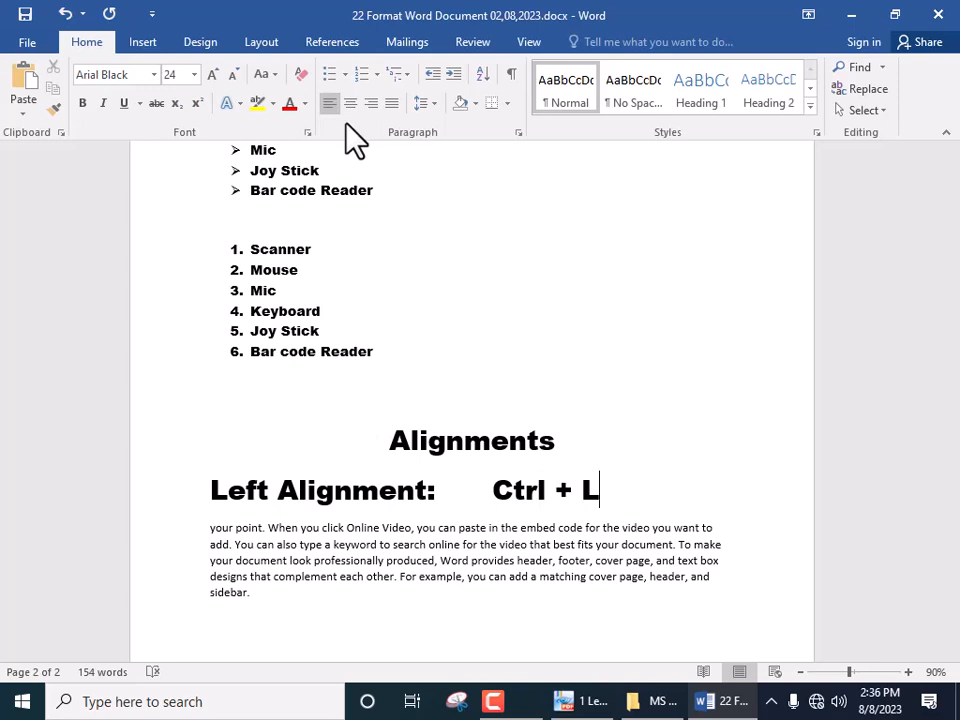
# - Reduce the font size of the "Left Alignment: Ctrl + L" line to 16
pyautogui.moveTo(211, 495); pyautogui.dragTo(643, 493)
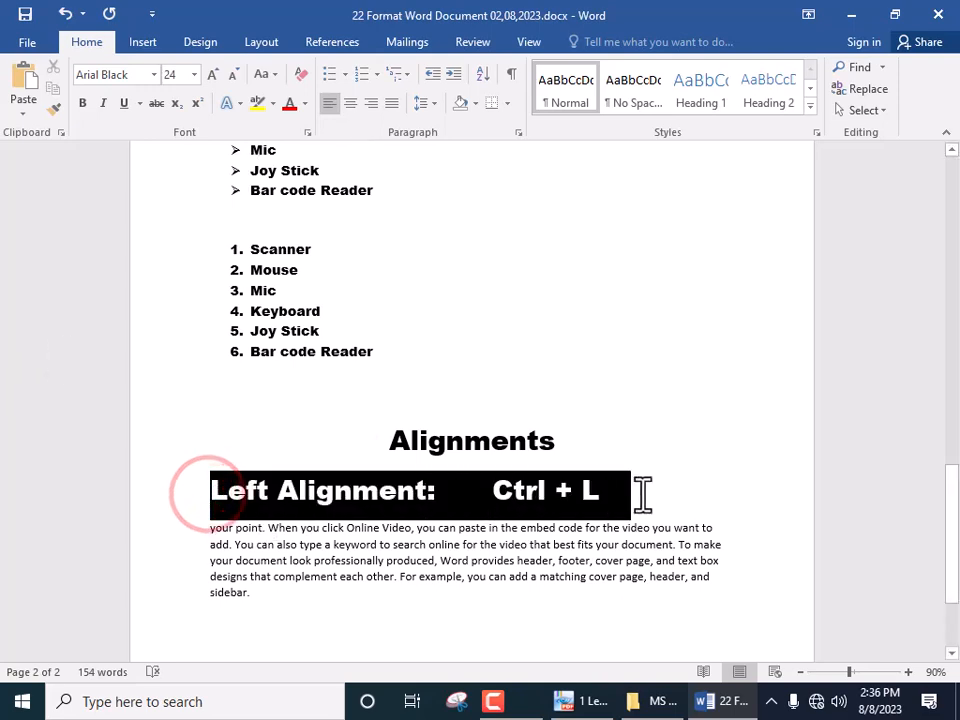
pyautogui.click(231, 77)
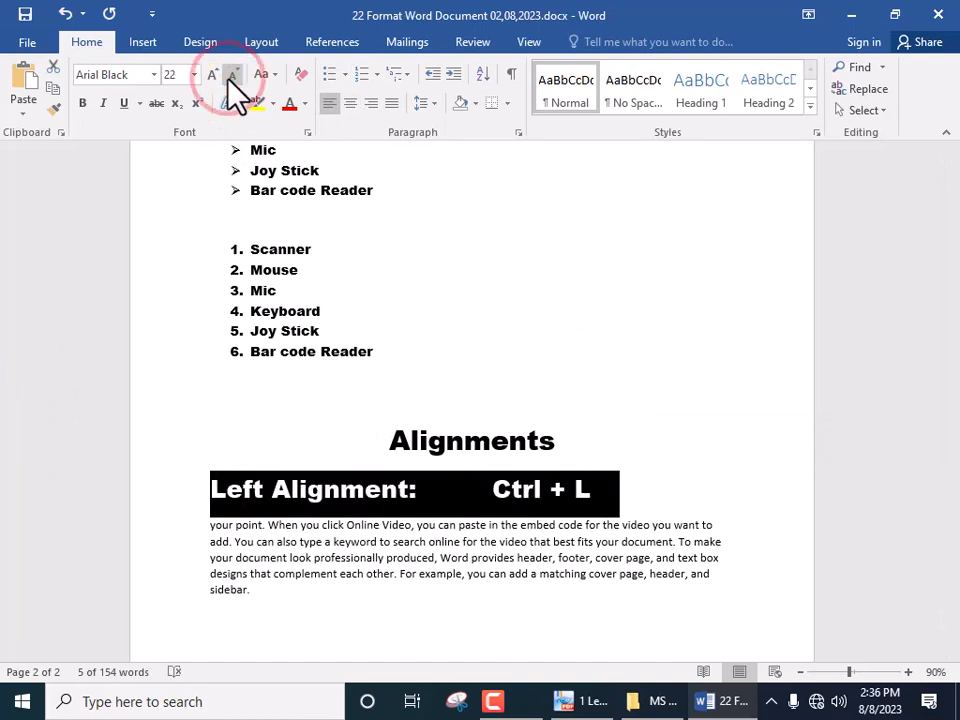
pyautogui.click(231, 77)
pyautogui.click(231, 77)
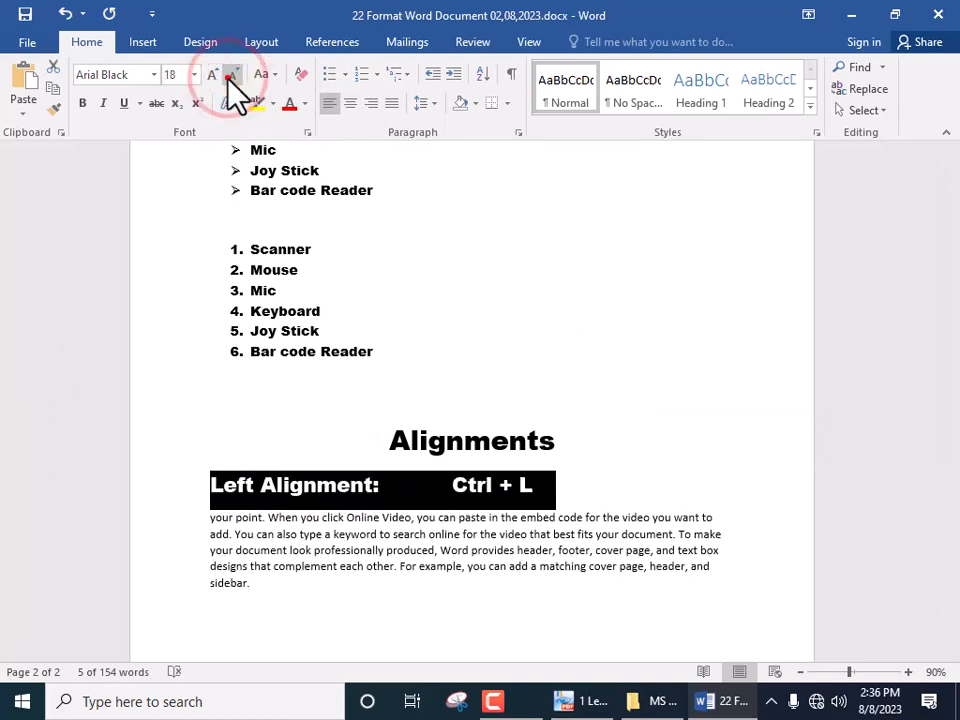
pyautogui.click(231, 77)
# - Justify the "Left Alignment" line together with the paragraph below it
pyautogui.moveTo(271, 609); pyautogui.dragTo(211, 483)
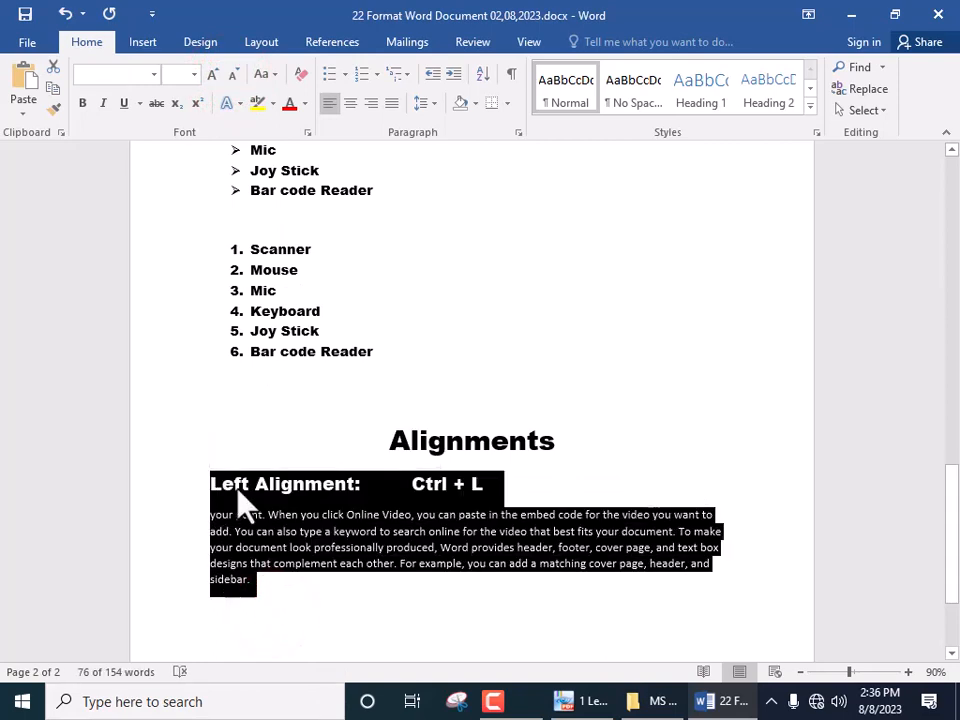
pyautogui.hotkey('ctrl', 'j')
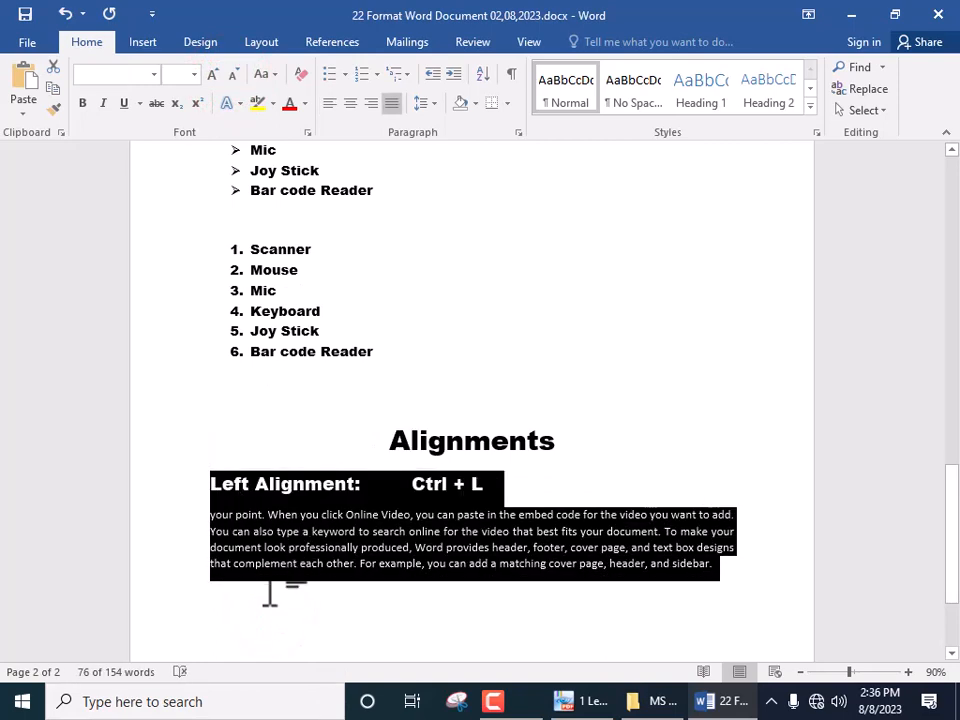
pyautogui.click(270, 600)
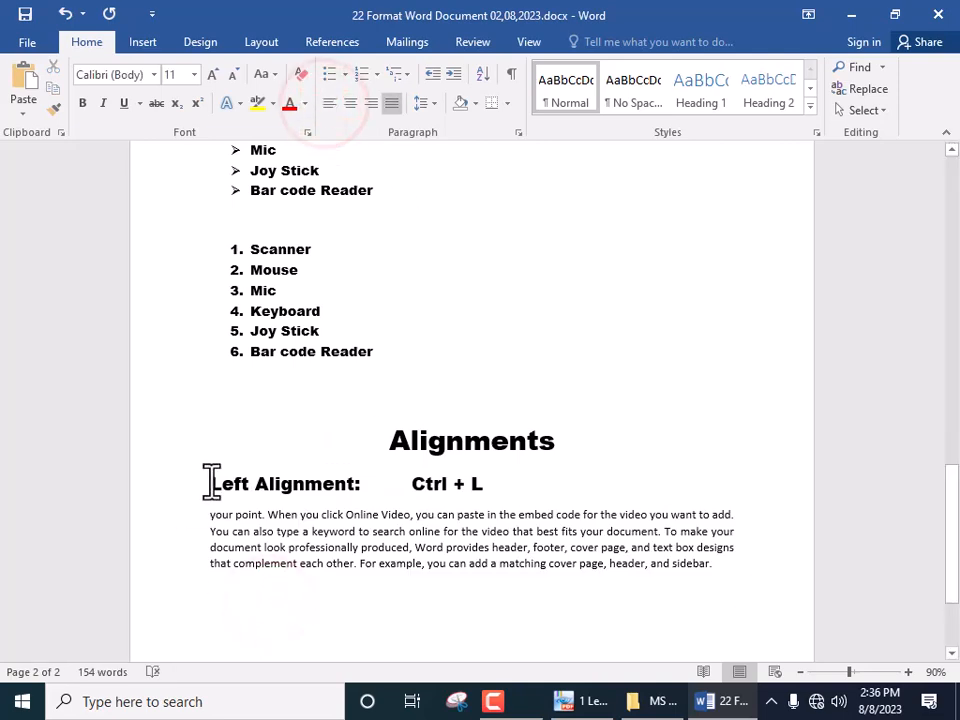
# - Set the "Left Alignment" line and its paragraph back to left alignment
pyautogui.moveTo(210, 484); pyautogui.dragTo(744, 570)
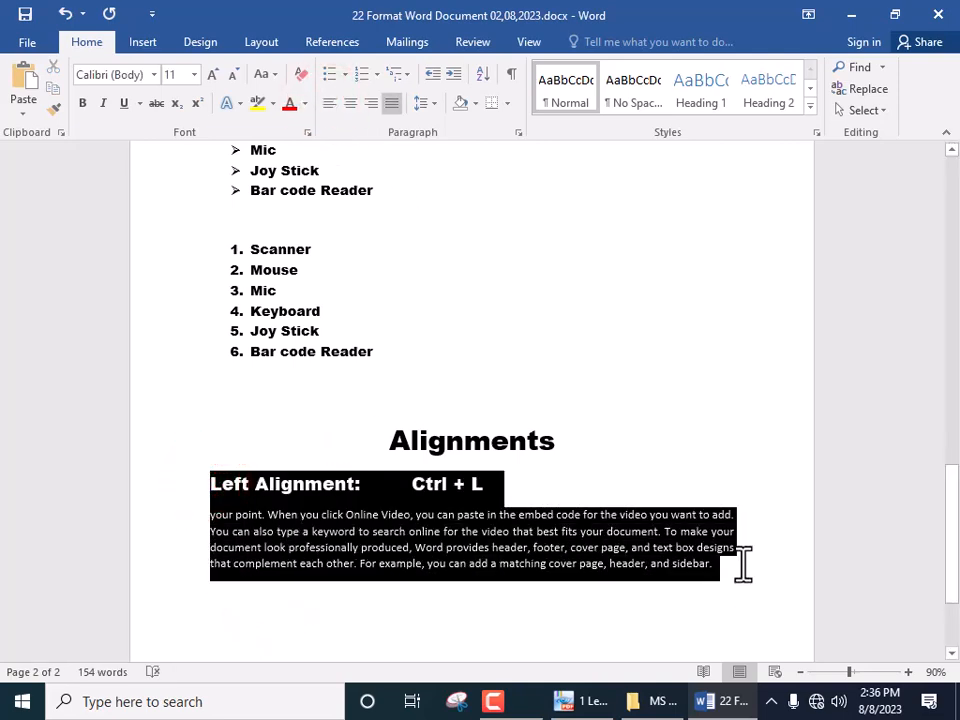
pyautogui.click(393, 104)
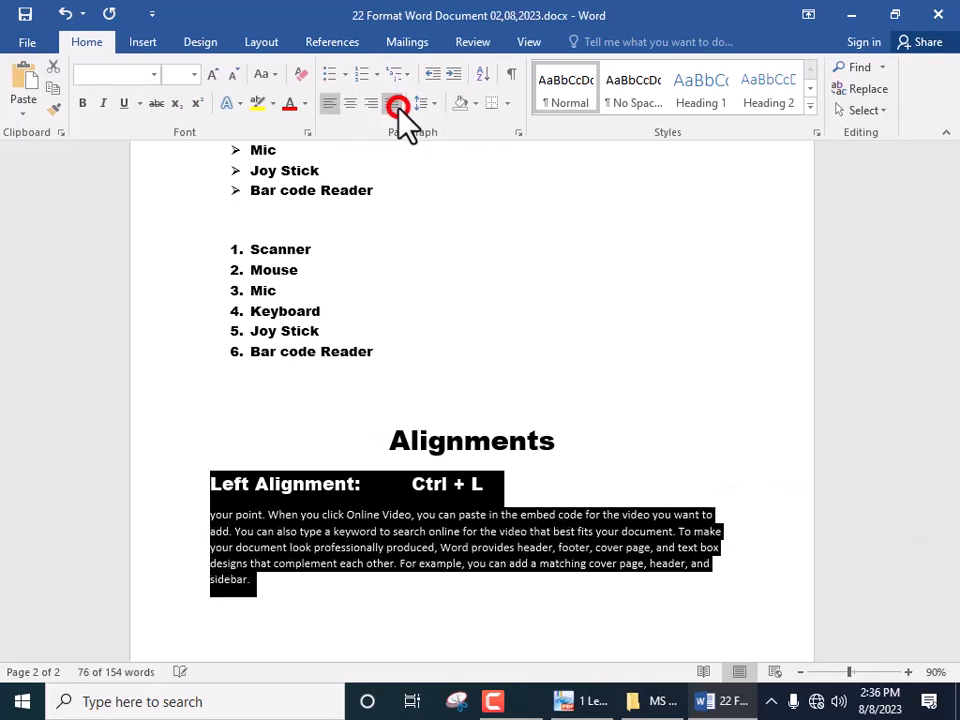
pyautogui.click(329, 103)
pyautogui.click(329, 103)
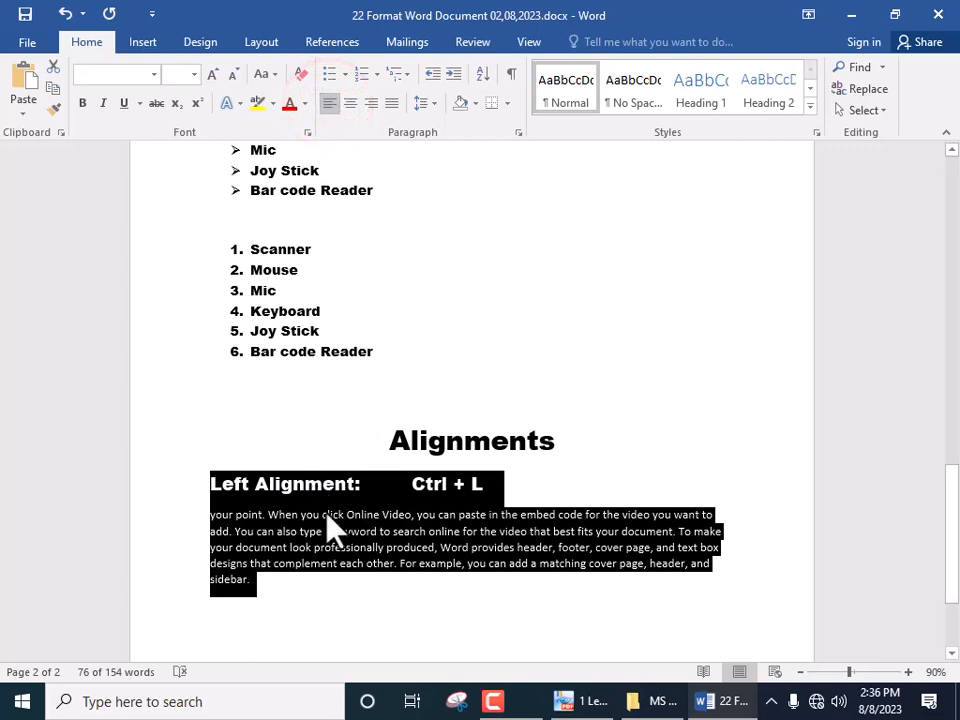
# - Copy the "Left Alignment" line with its paragraph and paste the duplicate directly below the original
pyautogui.click(357, 568)
pyautogui.moveTo(253, 583); pyautogui.dragTo(194, 493)
pyautogui.hotkey('ctrl', 'c')
pyautogui.click(315, 610)
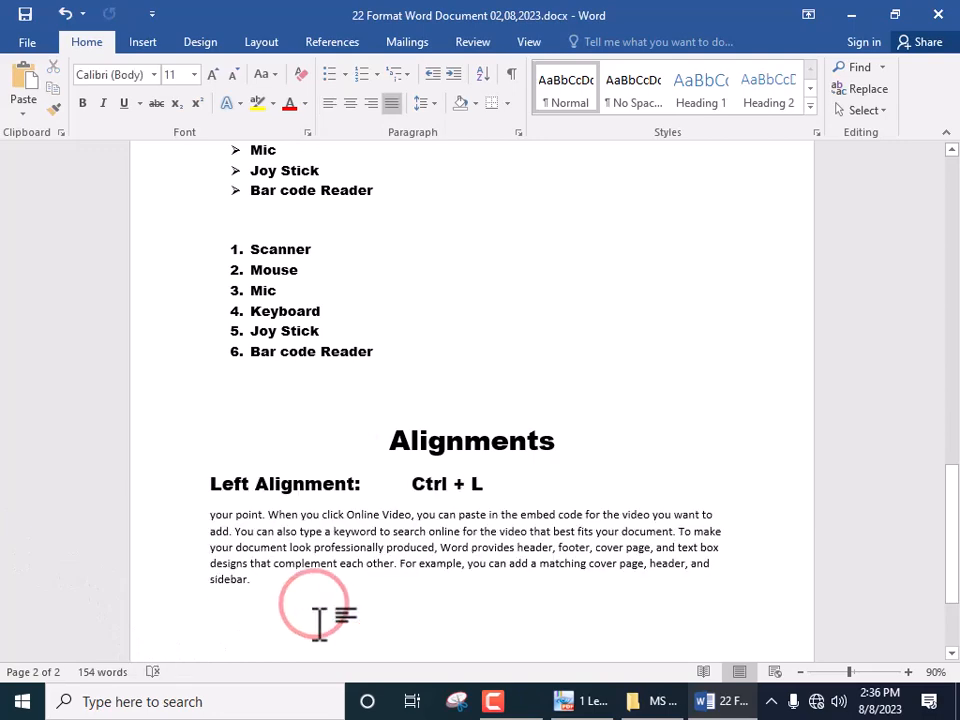
pyautogui.hotkey('ctrl', 'v')
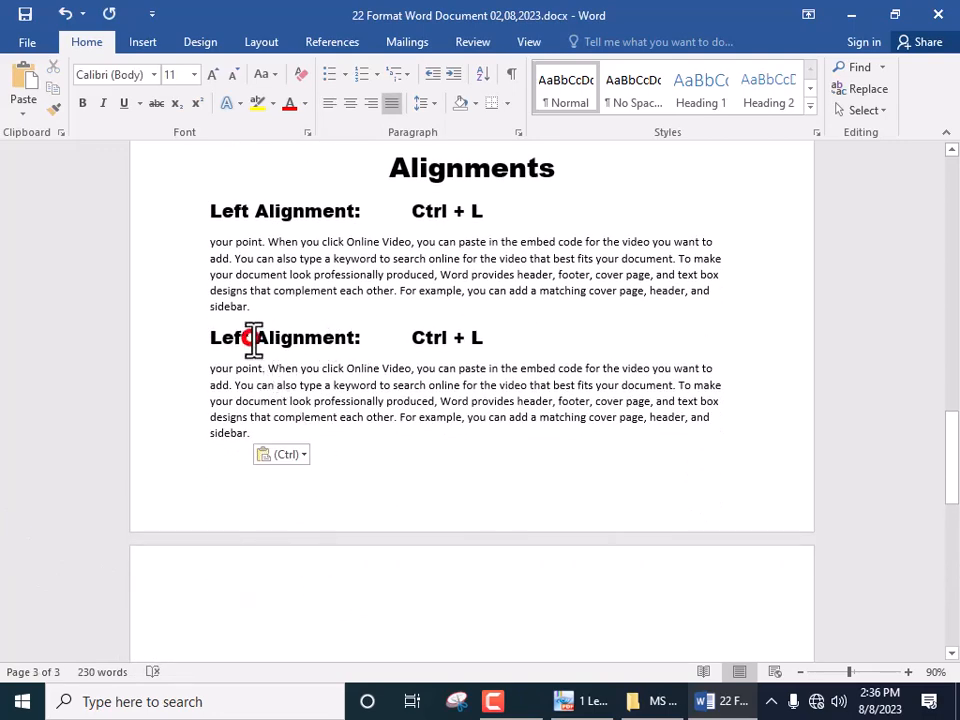
# - Change the pasted copy's title line to read "Right Alignment: Ctrl + R"
pyautogui.moveTo(253, 337); pyautogui.dragTo(205, 335)
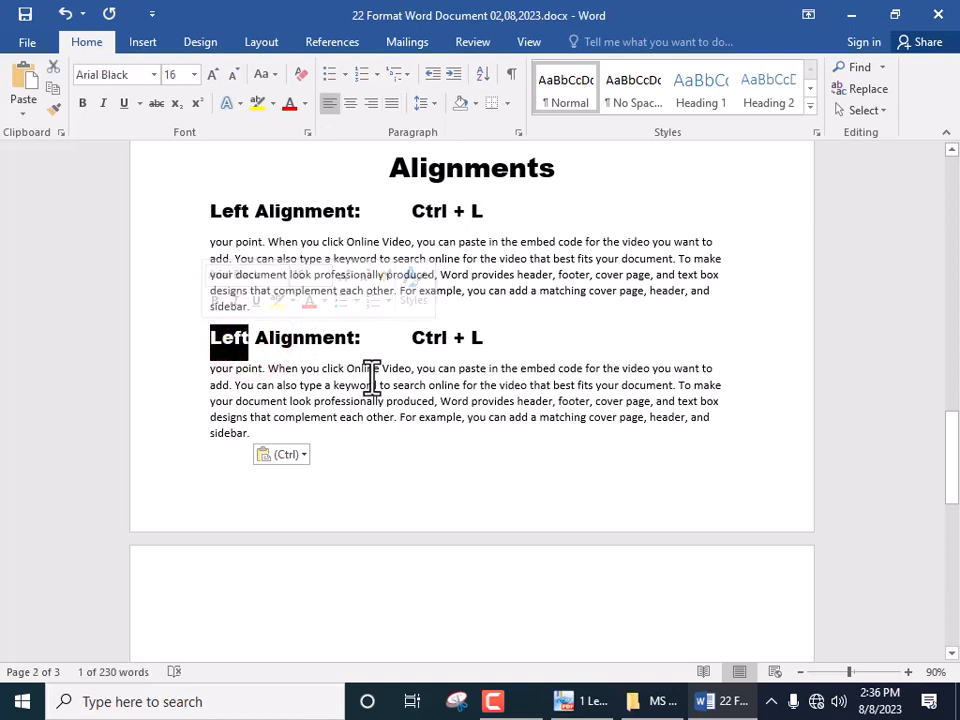
pyautogui.write('Right')
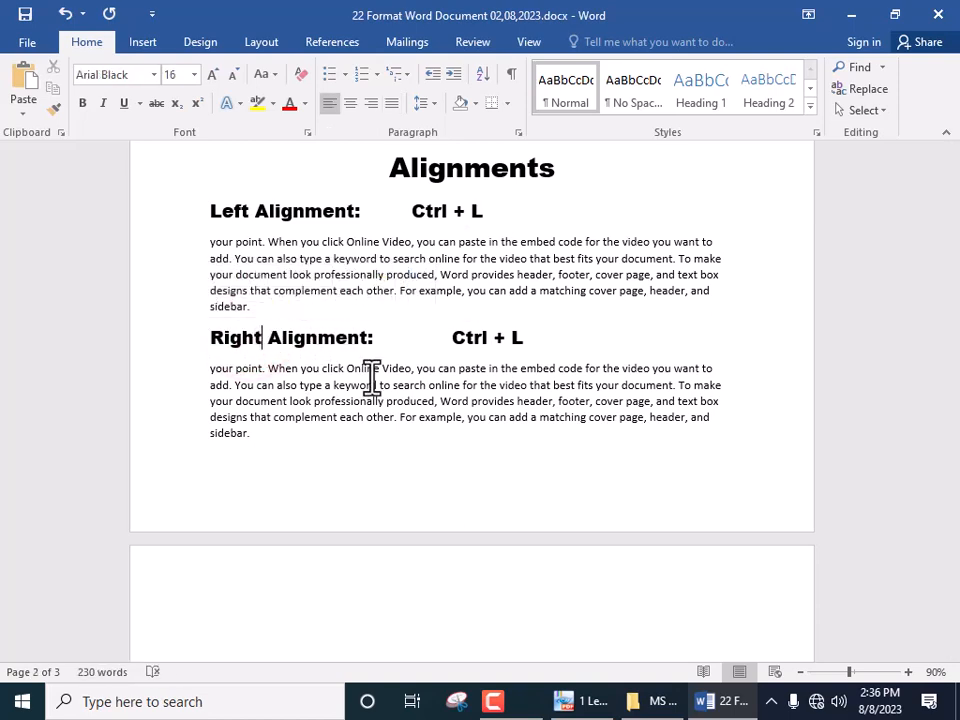
pyautogui.doubleClick(517, 337)
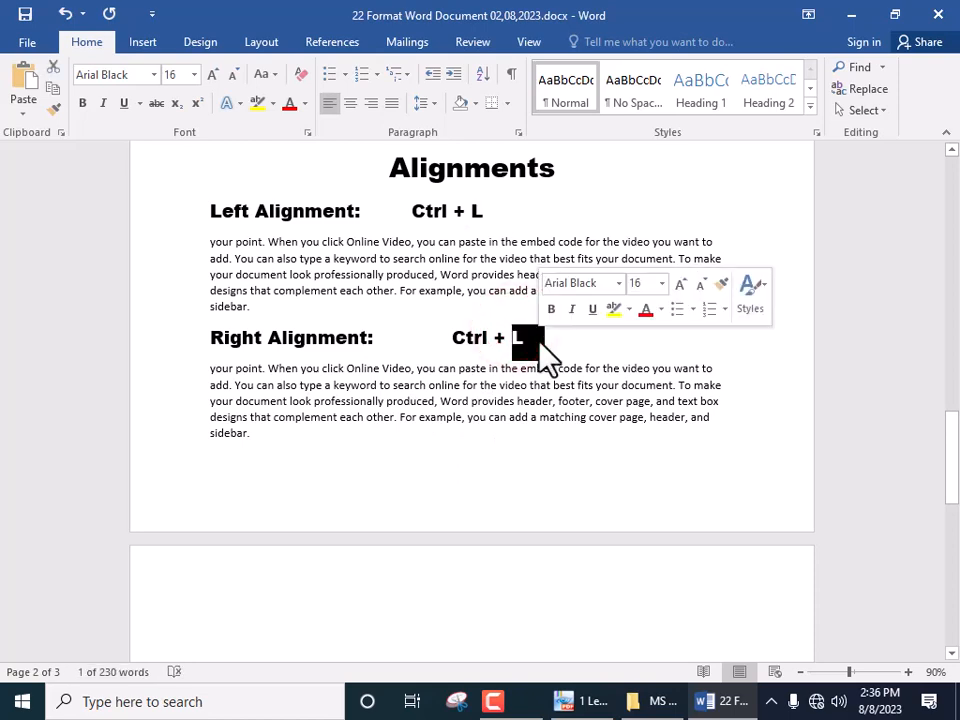
pyautogui.write('R')
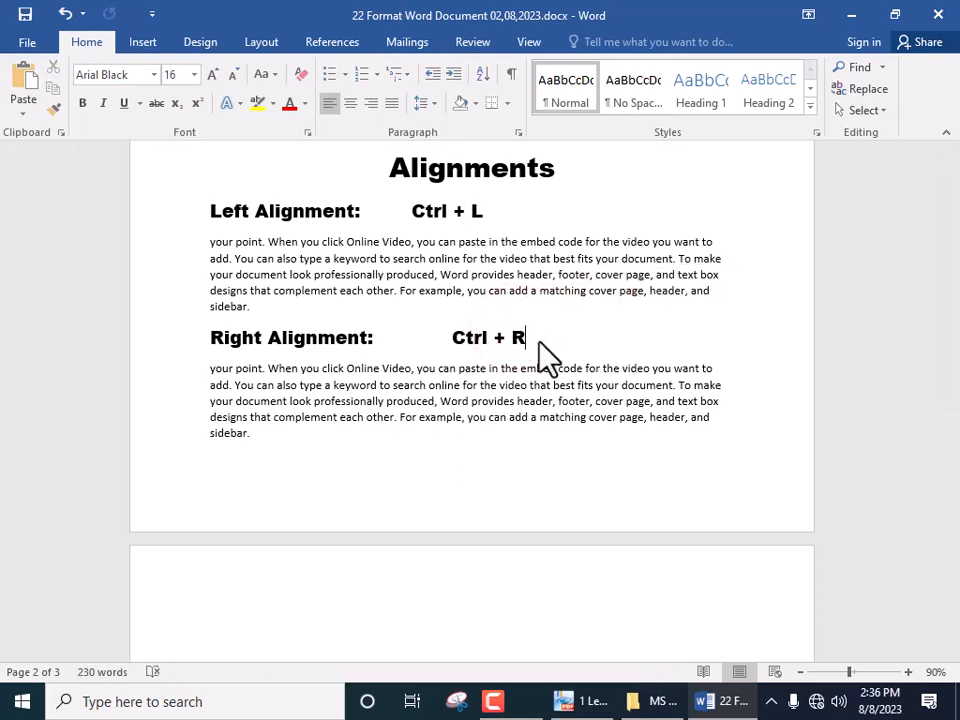
# - Right-align the "Right Alignment" line and its paragraph, switching to left alignment and back to compare the two
pyautogui.click(211, 337)
pyautogui.moveTo(211, 337); pyautogui.dragTo(253, 435)
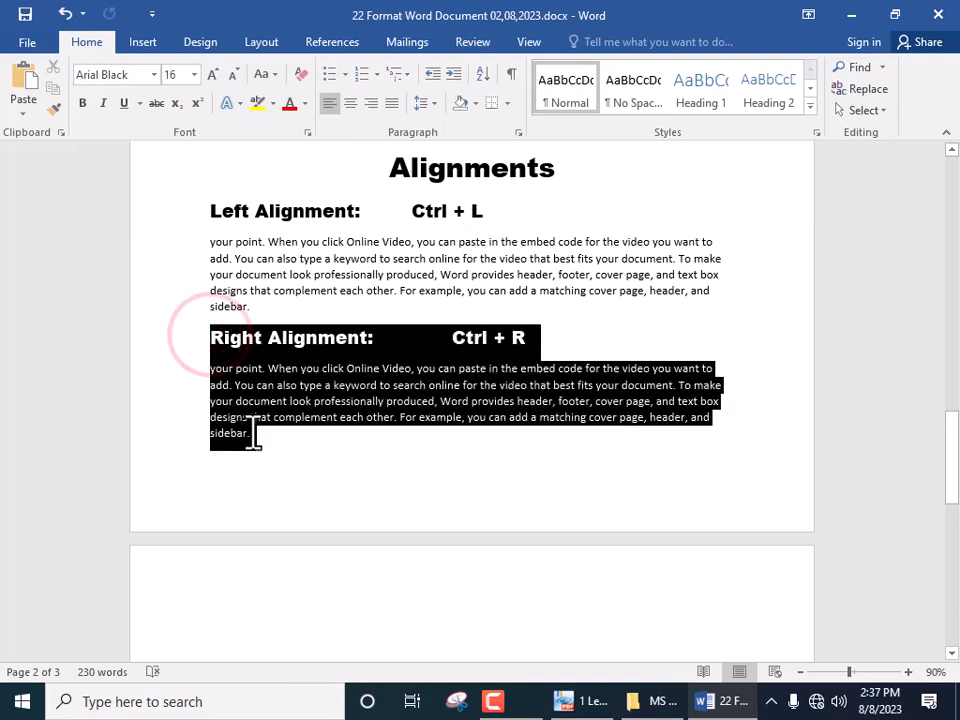
pyautogui.click(368, 104)
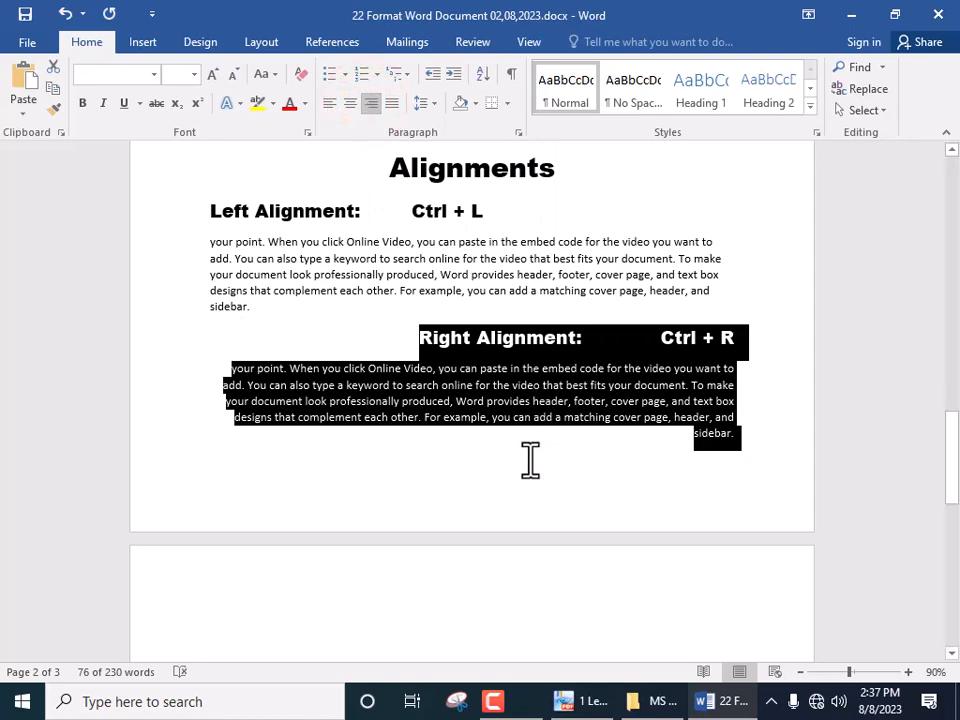
pyautogui.hotkey('ctrl', 'l')
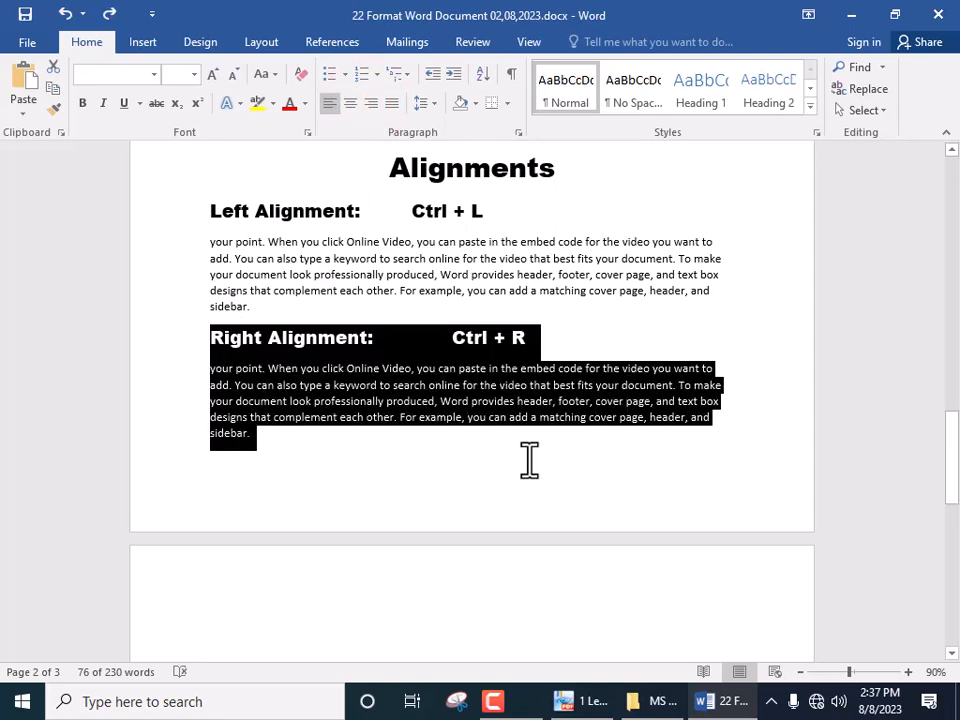
pyautogui.hotkey('ctrl', 'r')
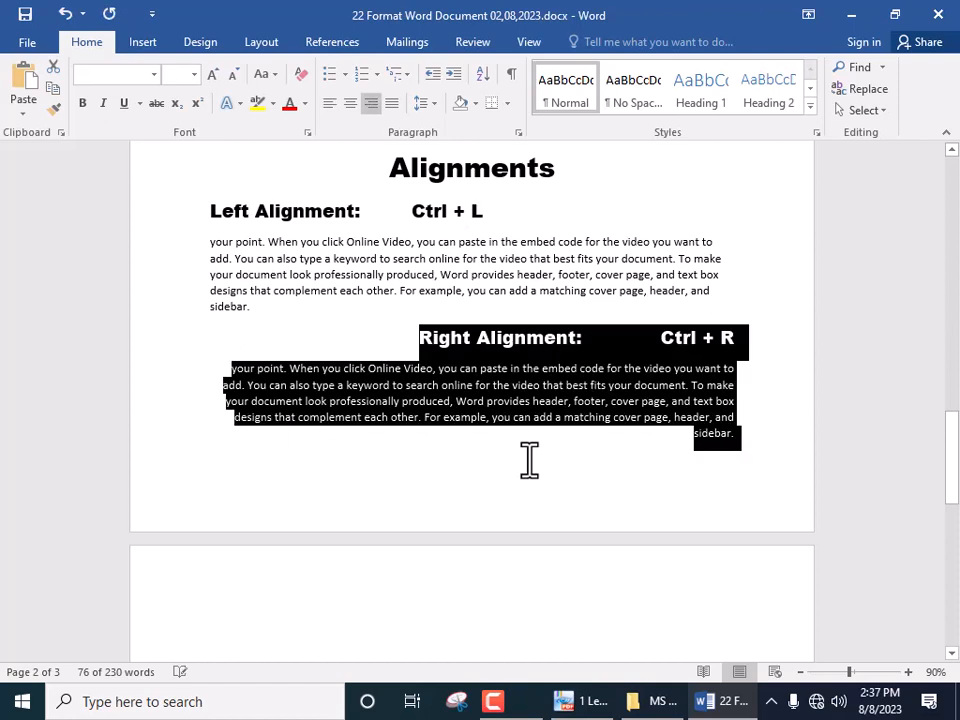
pyautogui.click(527, 459)
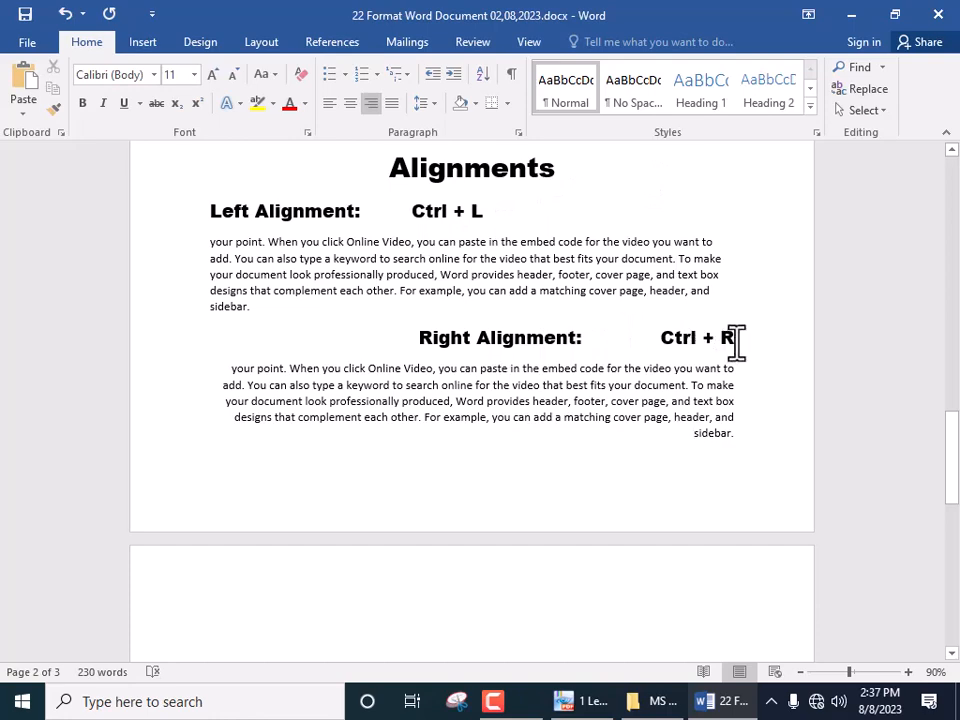
# - Copy the "Right Alignment" line with its paragraph and paste the duplicate at the start of the following page
pyautogui.moveTo(736, 340); pyautogui.dragTo(446, 429)
pyautogui.moveTo(417, 331); pyautogui.dragTo(681, 422)
pyautogui.hotkey('ctrl', 'c')
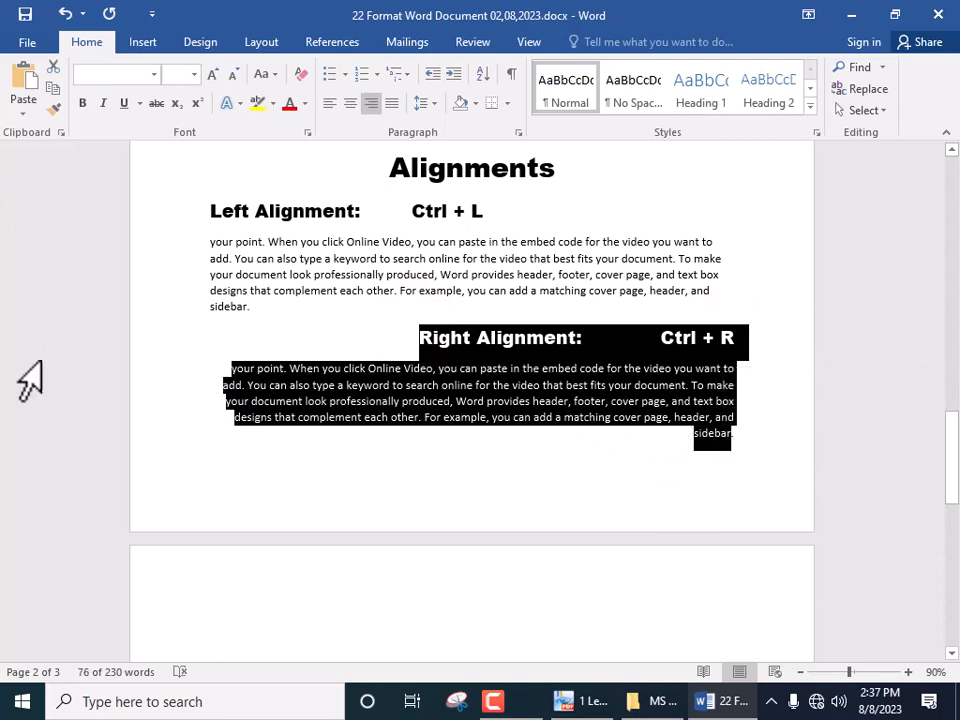
pyautogui.click(253, 578)
pyautogui.click(225, 563)
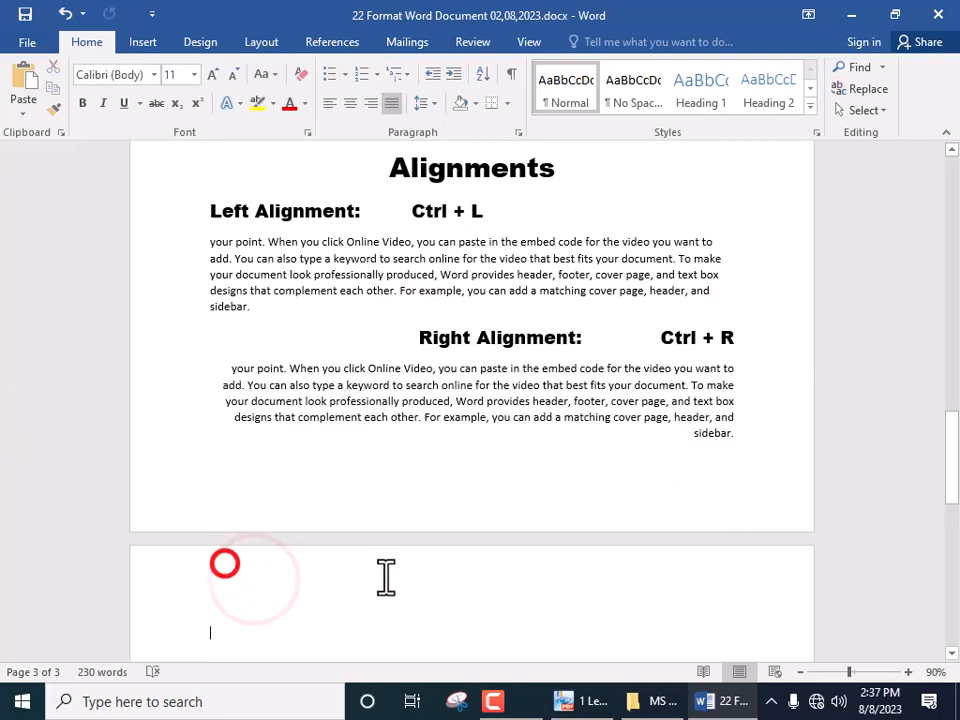
pyautogui.hotkey('ctrl', 'v')
pyautogui.scroll(-2, 716, 540)
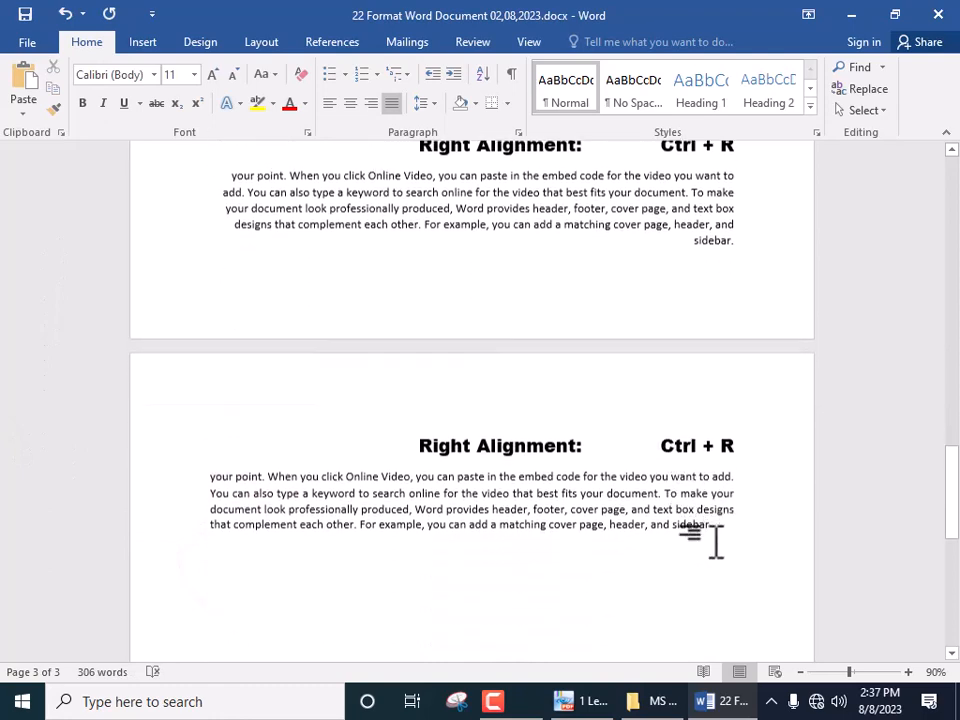
pyautogui.scroll(-1, 716, 540)
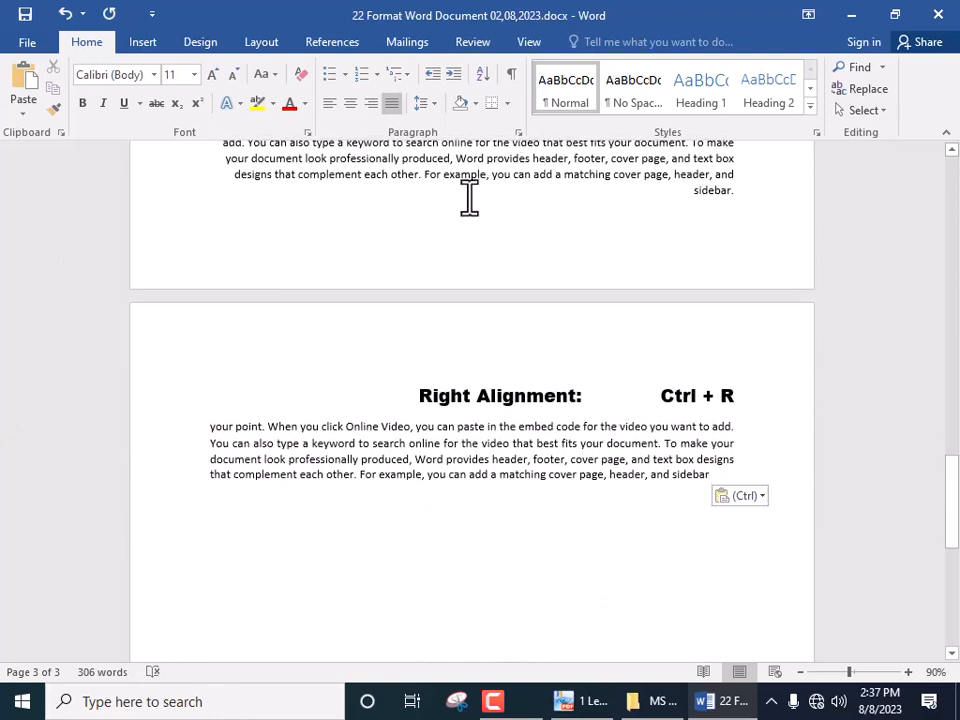
# - Change the pasted copy's title line to read "Center Alignment: Ctrl + E"
pyautogui.scroll(3, 634, 349)
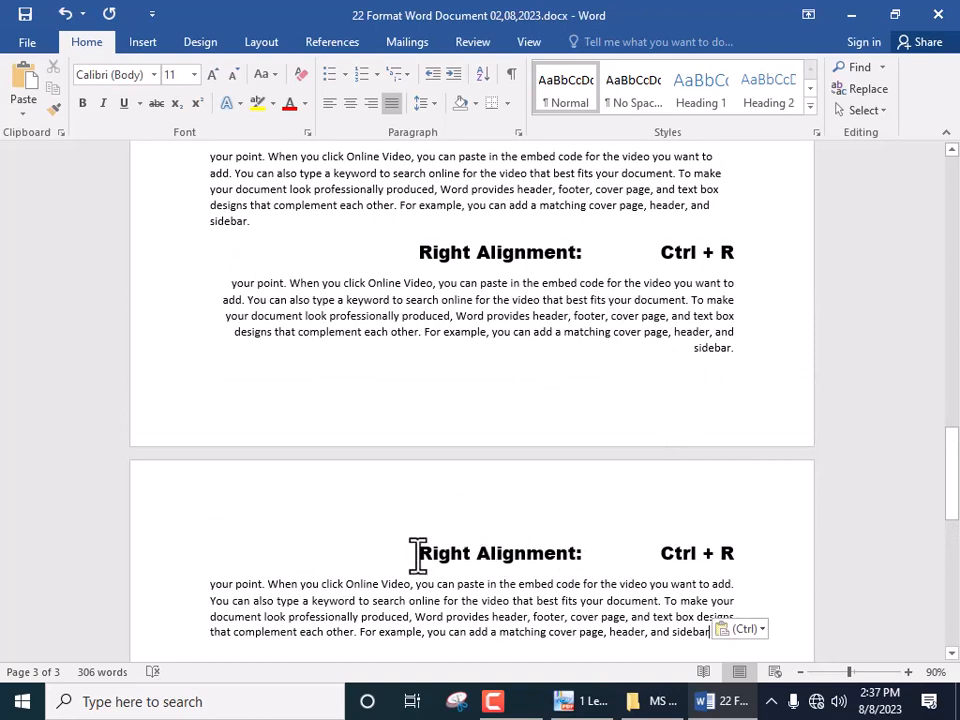
pyautogui.moveTo(417, 553); pyautogui.dragTo(477, 553)
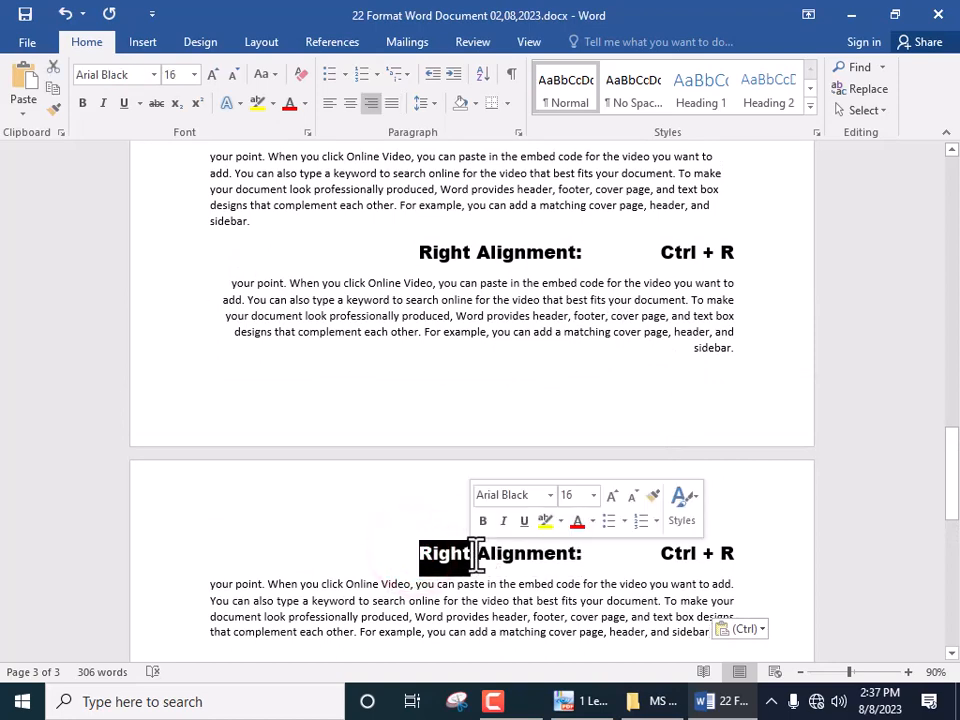
pyautogui.write('Center')
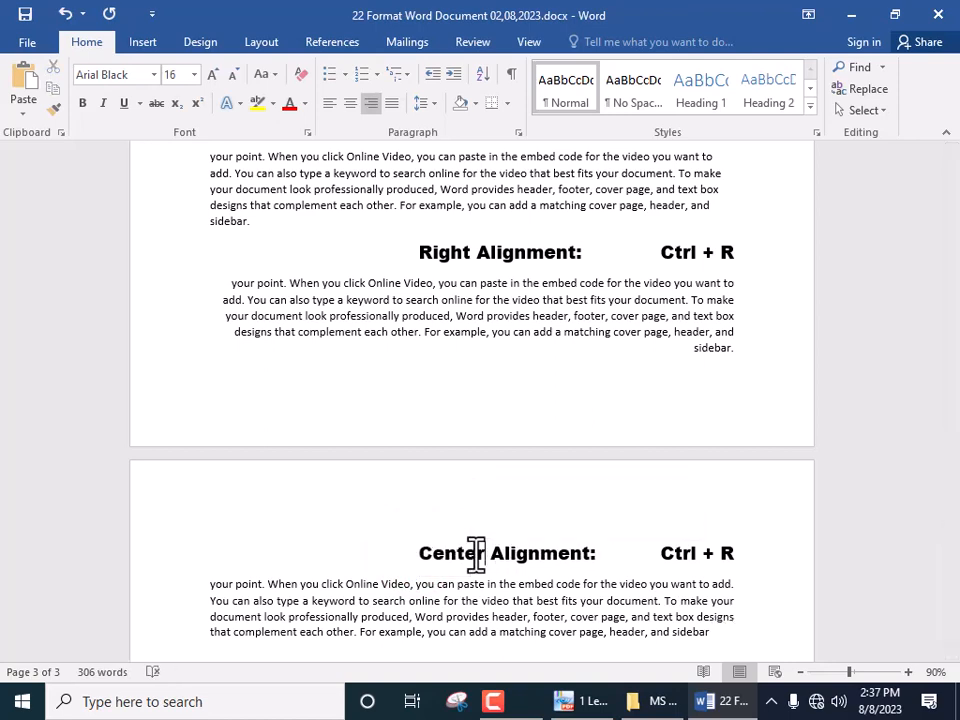
pyautogui.doubleClick(731, 560)
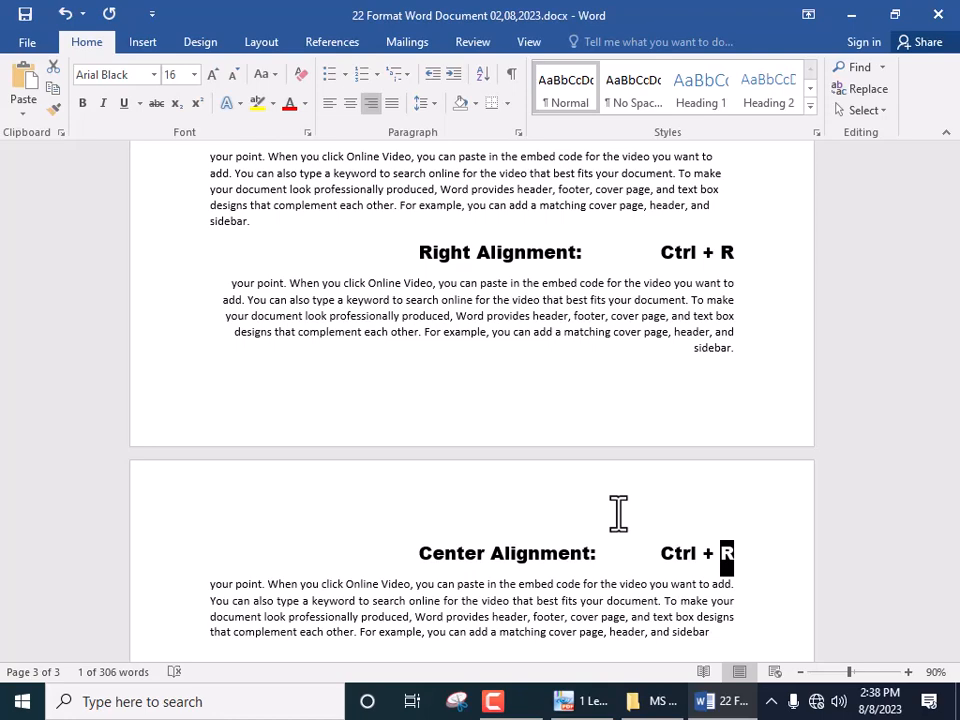
pyautogui.write('E')
pyautogui.scroll(1, 626, 560)
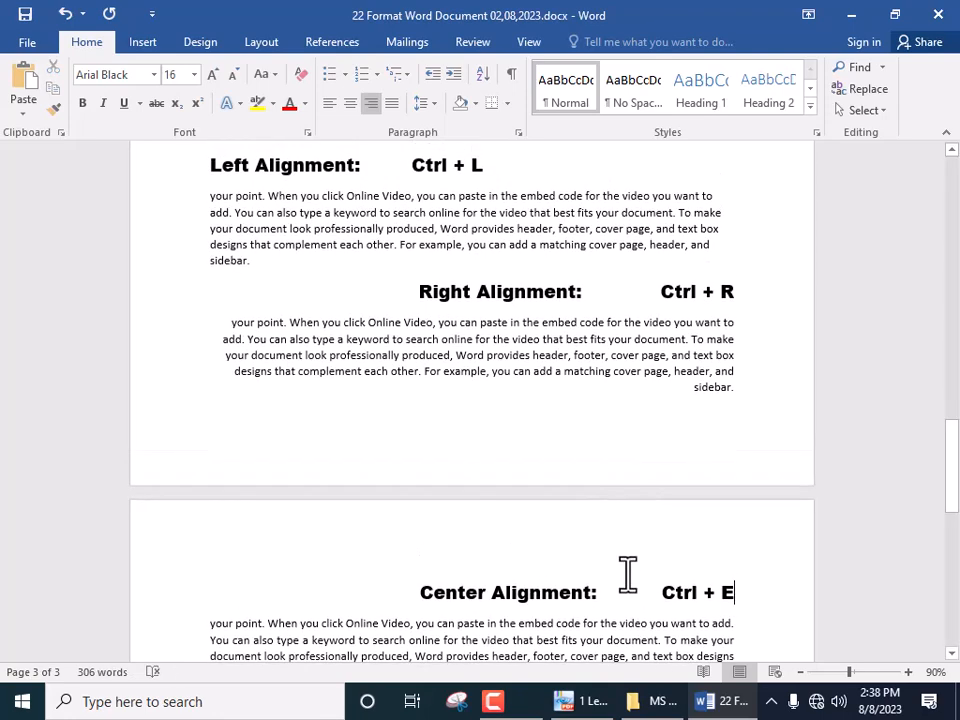
# - Center the "Center Alignment" line and its paragraph
pyautogui.scroll(-3, 636, 551)
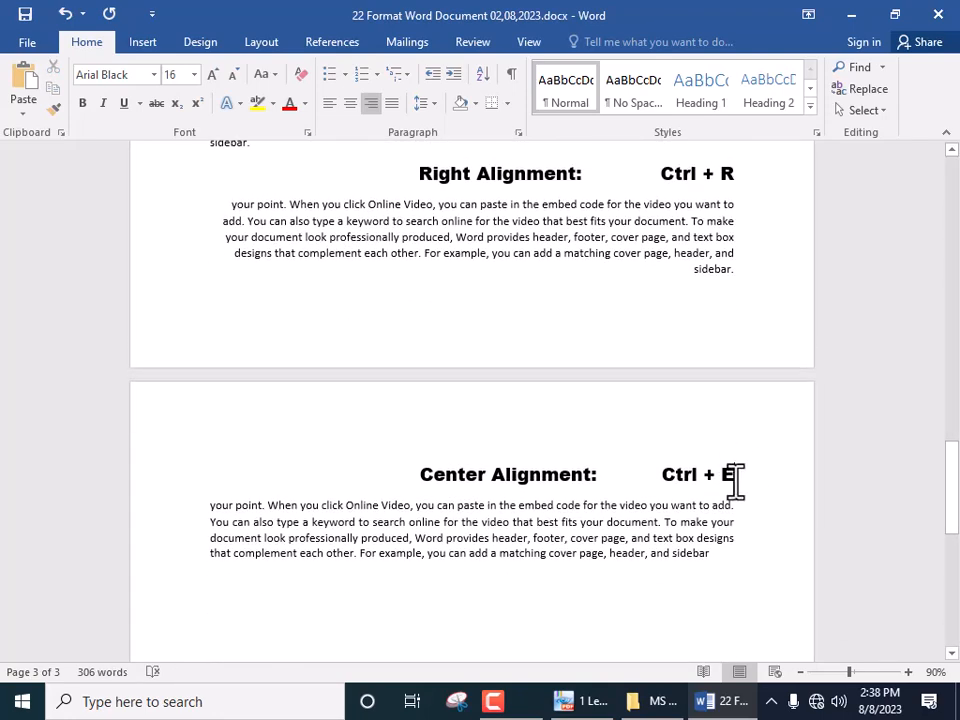
pyautogui.moveTo(735, 480); pyautogui.dragTo(388, 594)
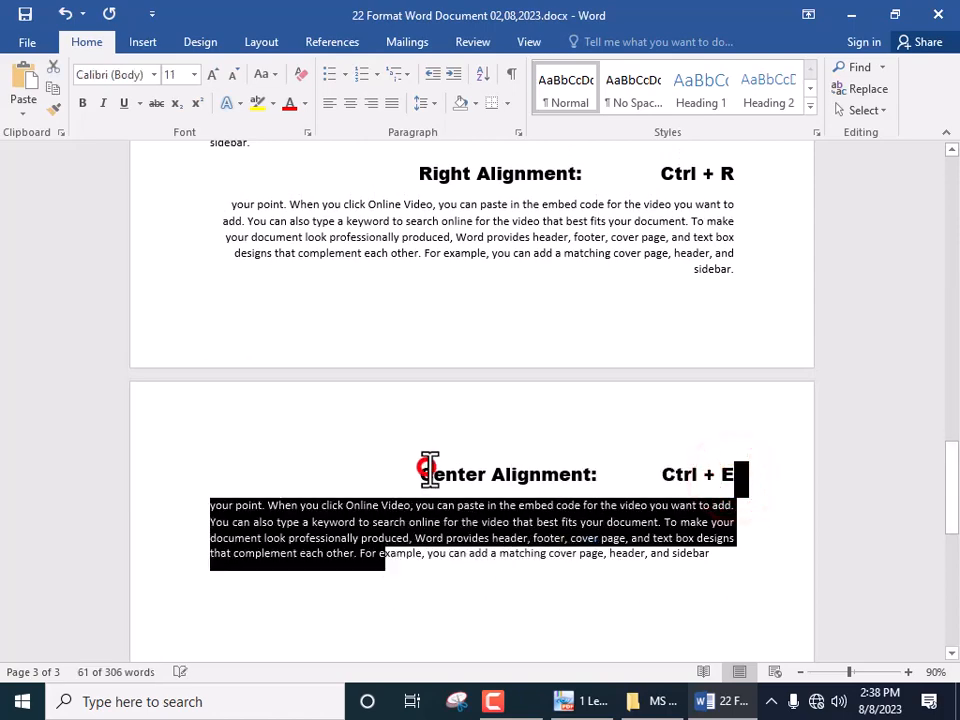
pyautogui.moveTo(428, 467); pyautogui.dragTo(729, 561)
pyautogui.hotkey('ctrl', 'c')
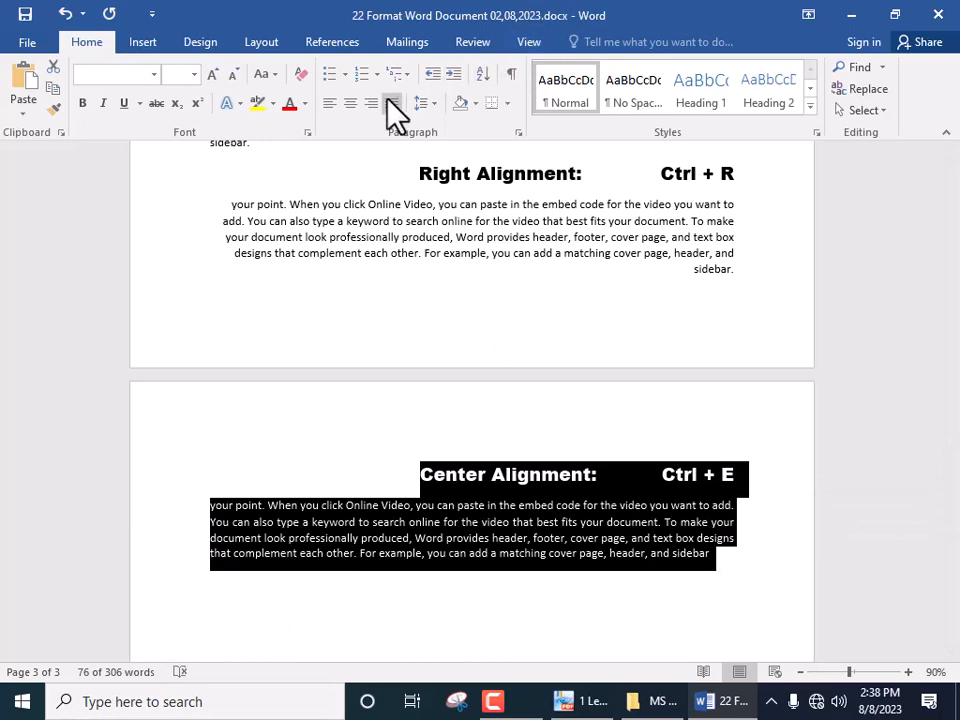
pyautogui.click(351, 103)
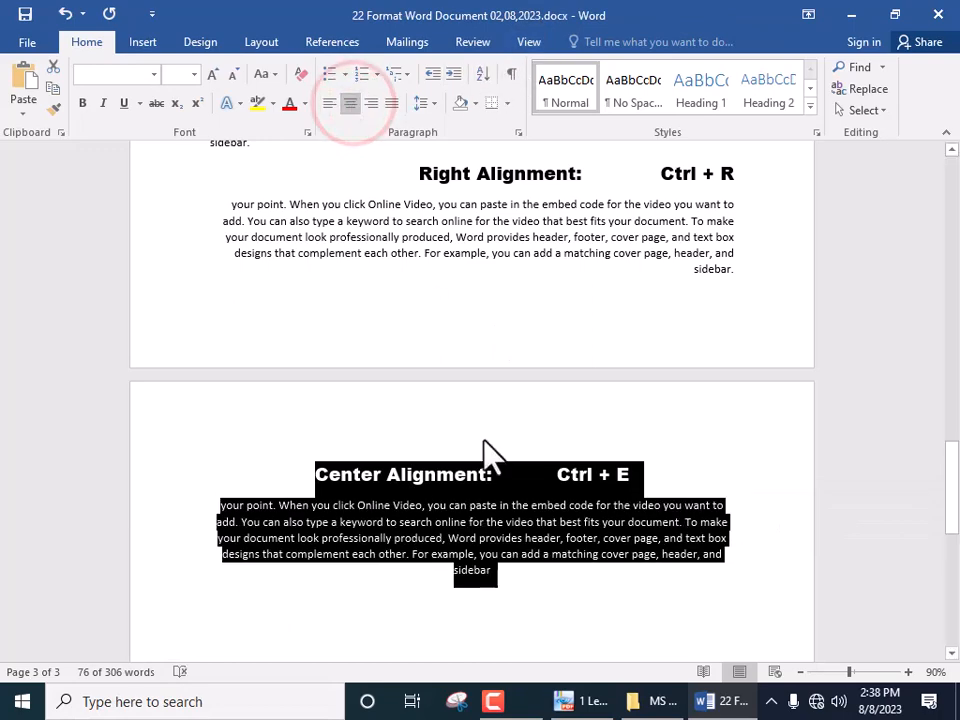
pyautogui.click(463, 563)
# - Insert blank lines before the "Alignments" heading to push the whole section onto the next page
pyautogui.scroll(10, 518, 476)
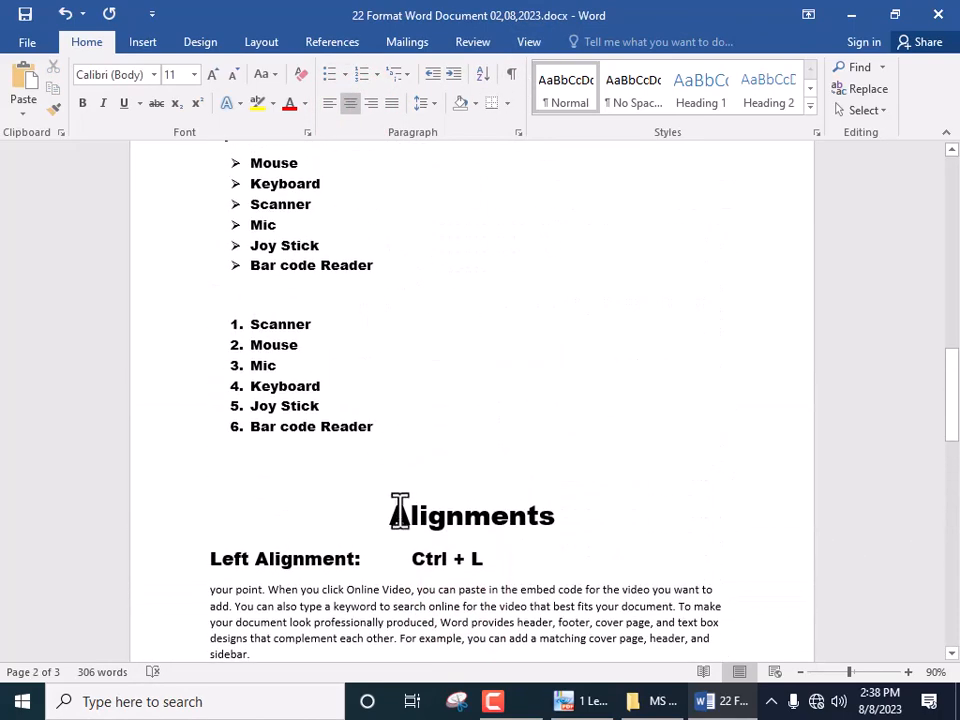
pyautogui.click(391, 515)
pyautogui.press('Return')
pyautogui.press('Return')
pyautogui.press('Return')
pyautogui.press('Return')
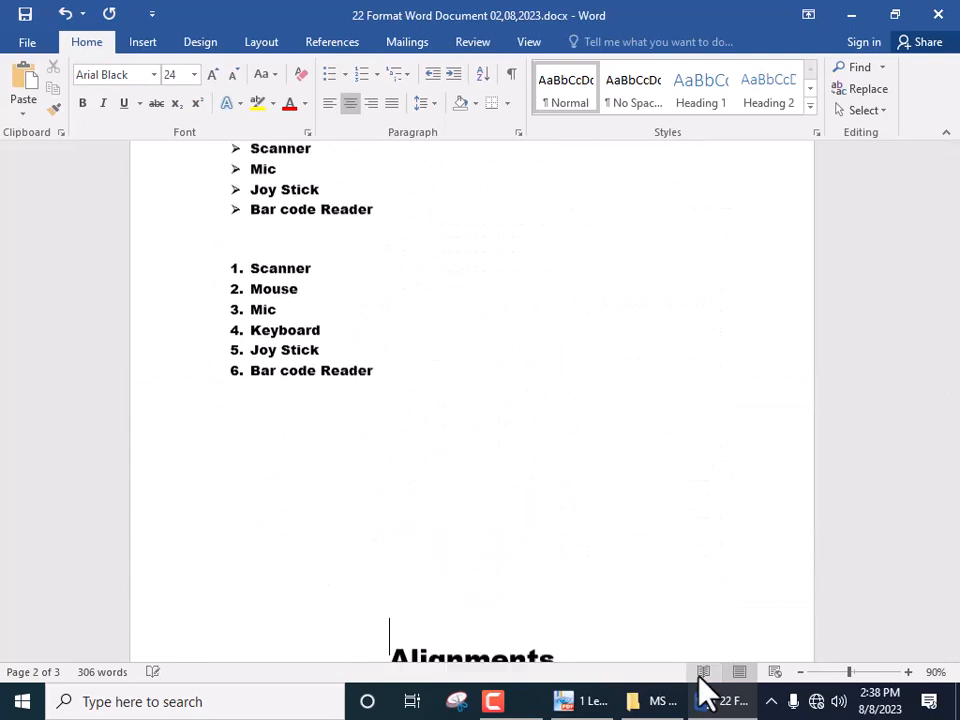
pyautogui.press('Return')
pyautogui.press('Return')
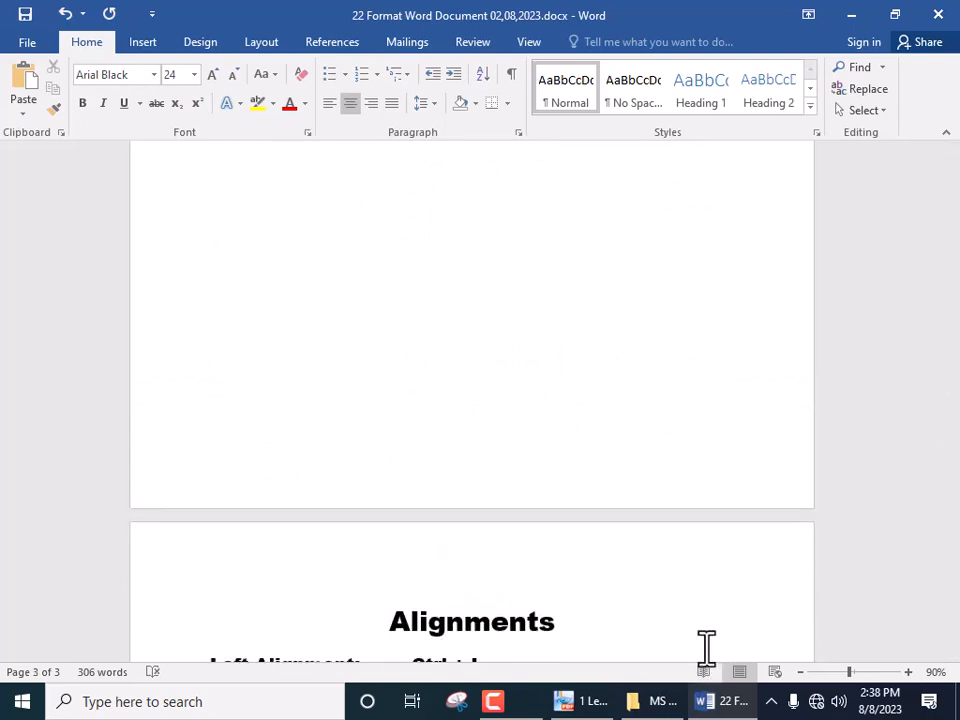
# - Copy the "Center Alignment" line with its paragraph and paste the duplicate directly below the original
pyautogui.scroll(-2, 601, 509)
pyautogui.scroll(-6, 601, 509)
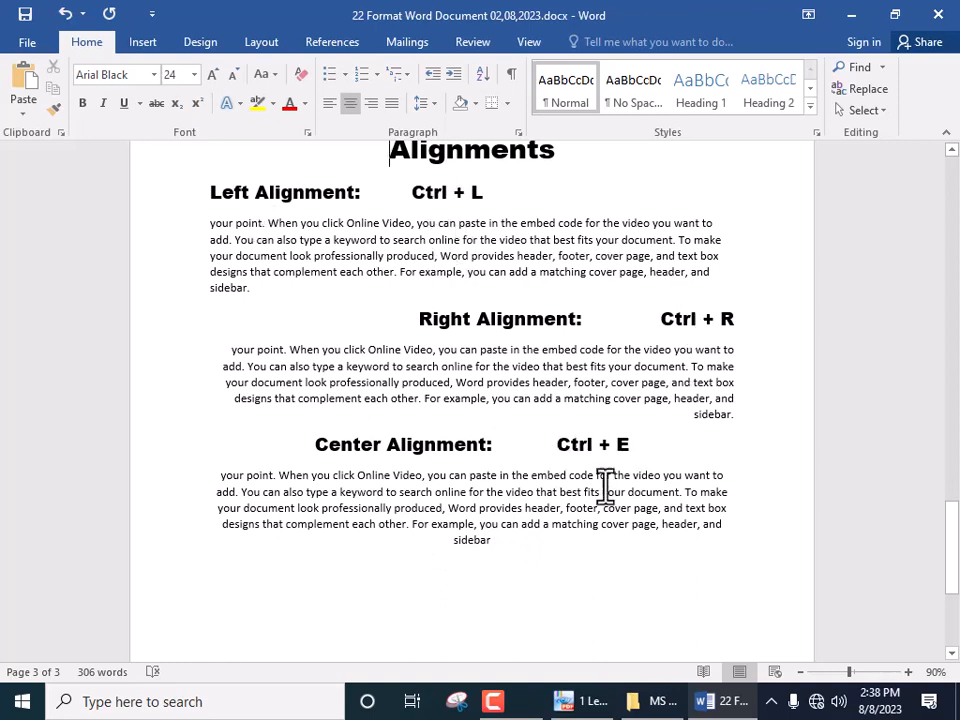
pyautogui.moveTo(316, 444); pyautogui.dragTo(356, 476)
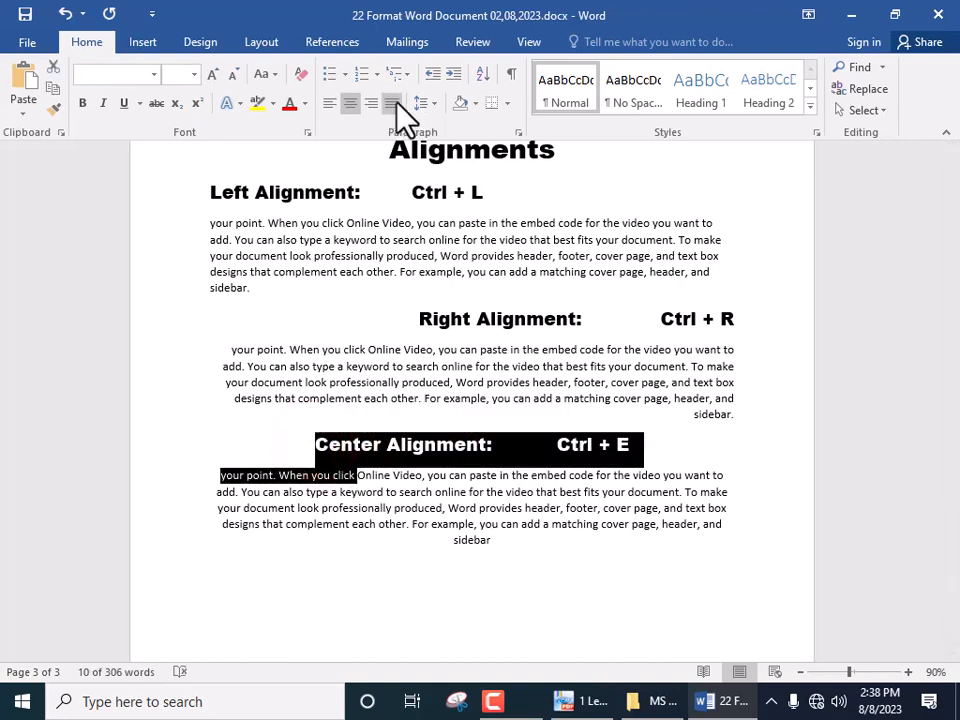
pyautogui.click(448, 545)
pyautogui.moveTo(306, 432); pyautogui.dragTo(490, 548)
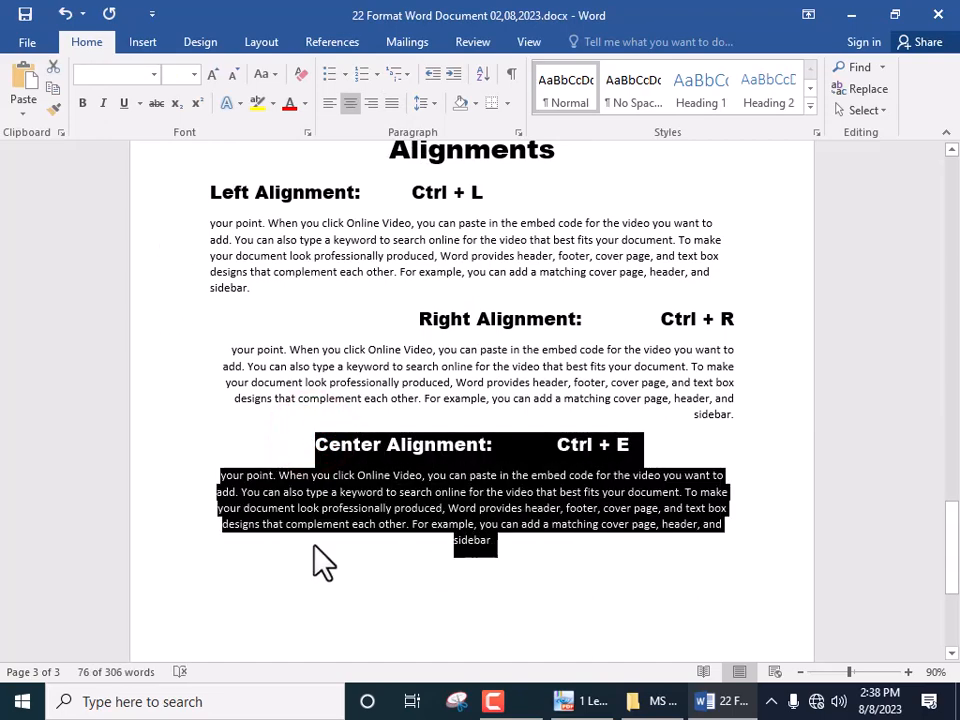
pyautogui.click(282, 576)
pyautogui.click(517, 542)
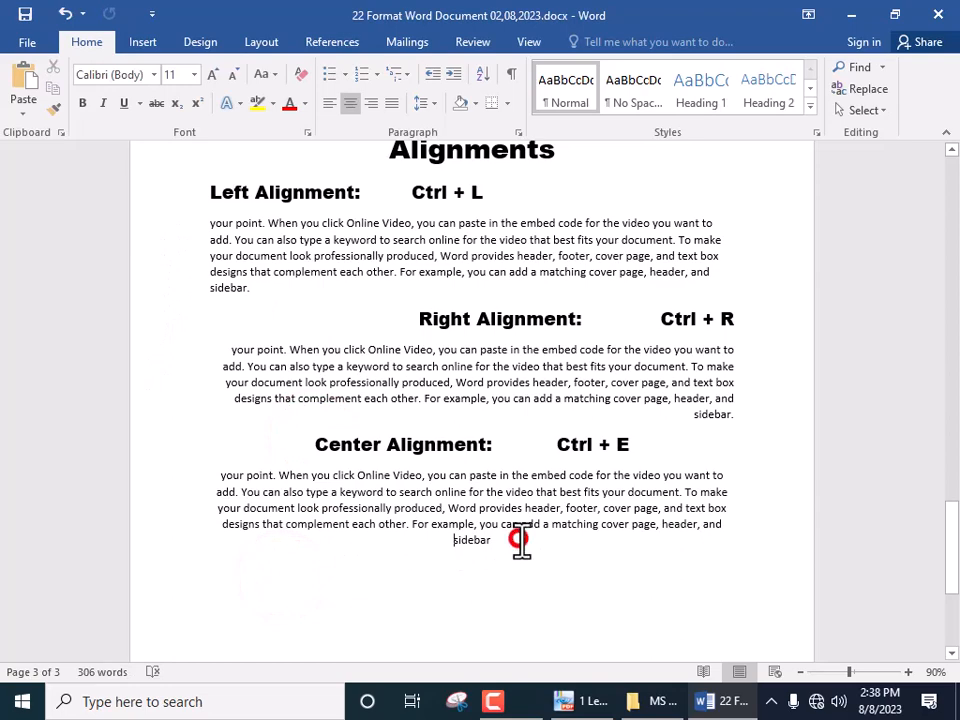
pyautogui.press('Return')
pyautogui.hotkey('ctrl', 'v')
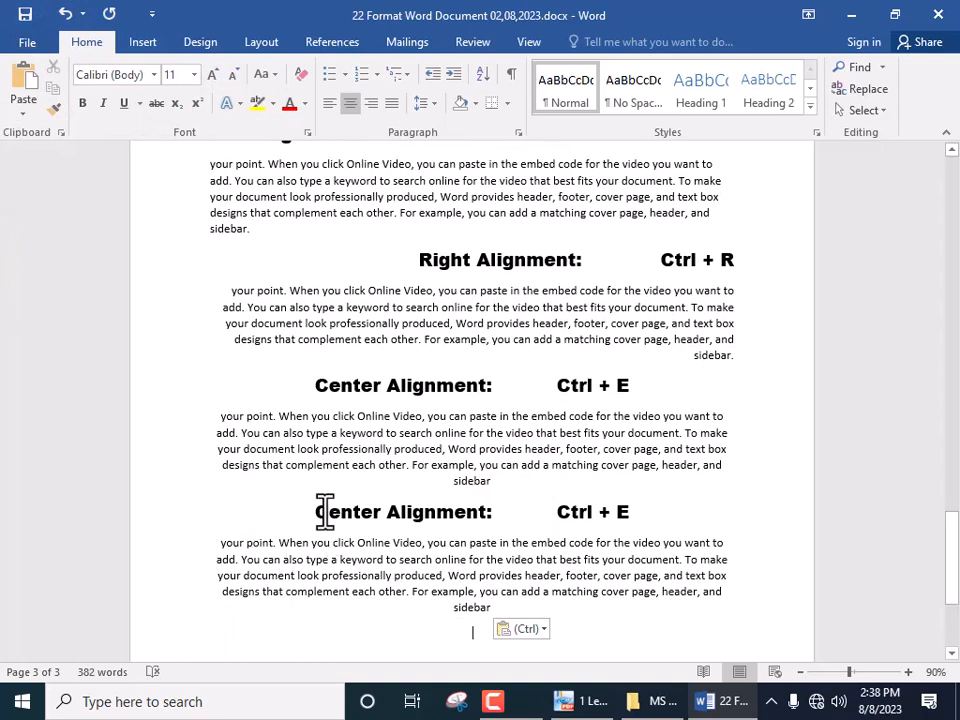
# - Switch the second "Center Alignment" line and its paragraph between justified and left alignment to compare them, ending on left alignment
pyautogui.moveTo(313, 511); pyautogui.dragTo(497, 628)
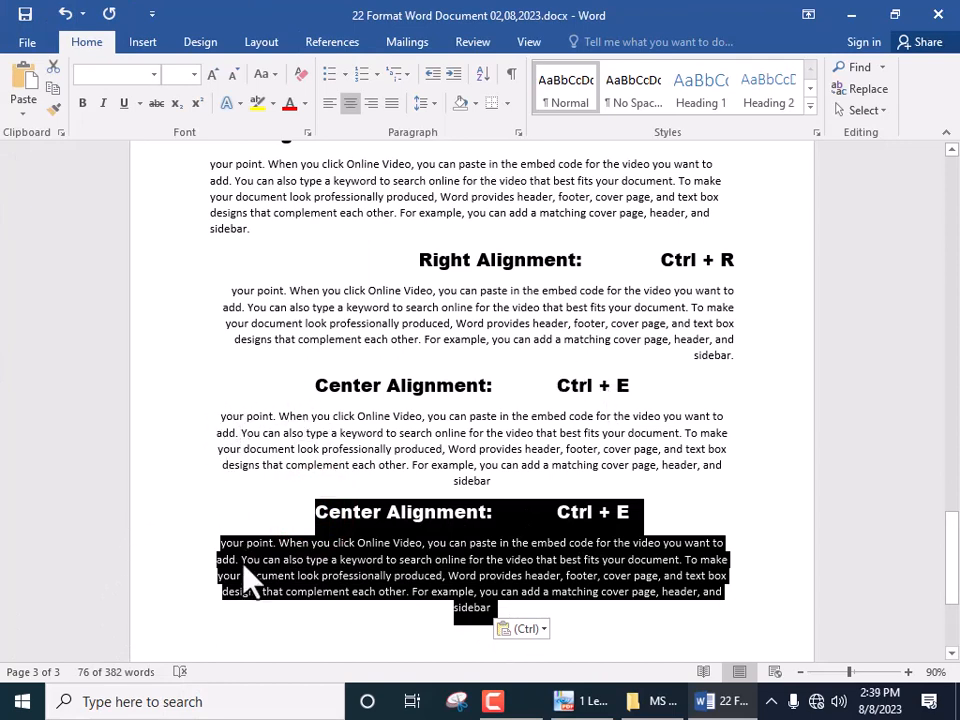
pyautogui.click(390, 105)
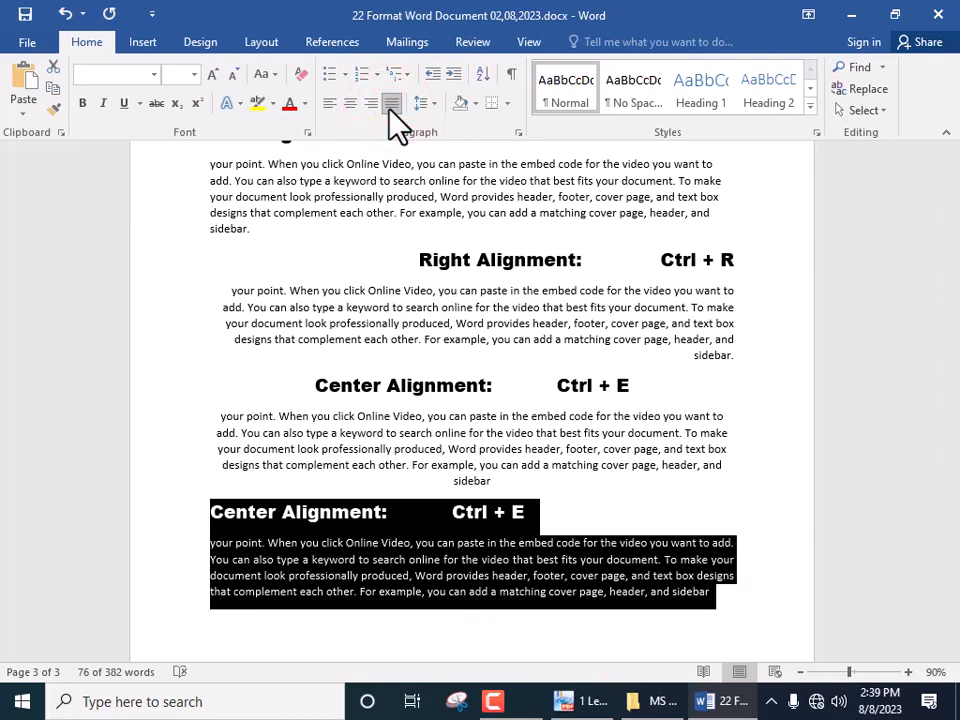
pyautogui.click(390, 105)
pyautogui.click(390, 105)
pyautogui.click(390, 105)
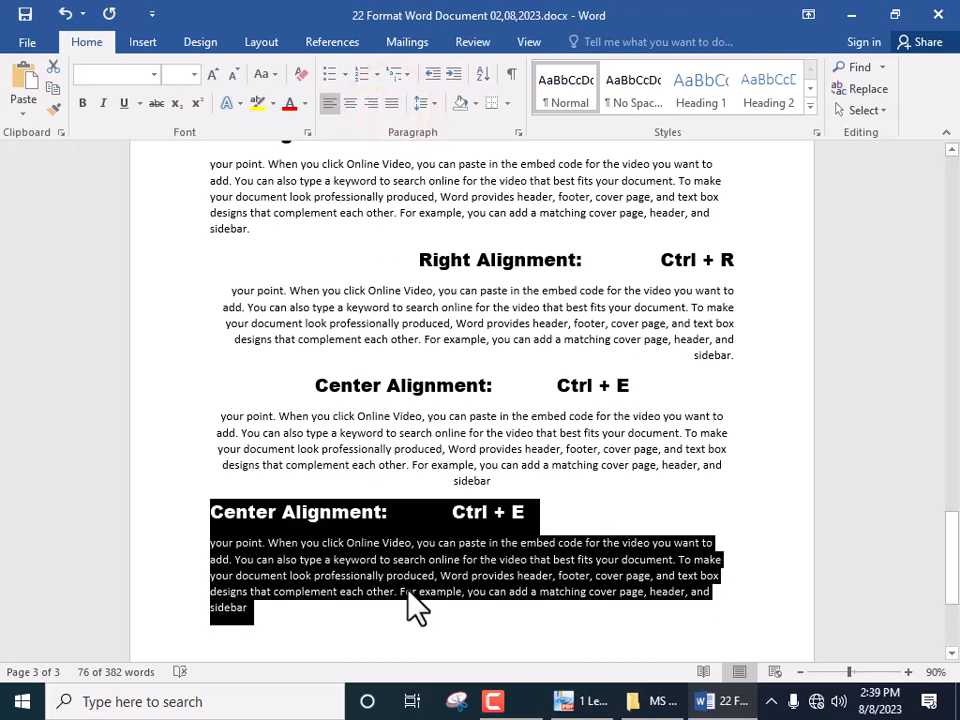
# - Change the title line of the last block to read "Justify Alignment: Ctrl + J"
pyautogui.click(441, 521)
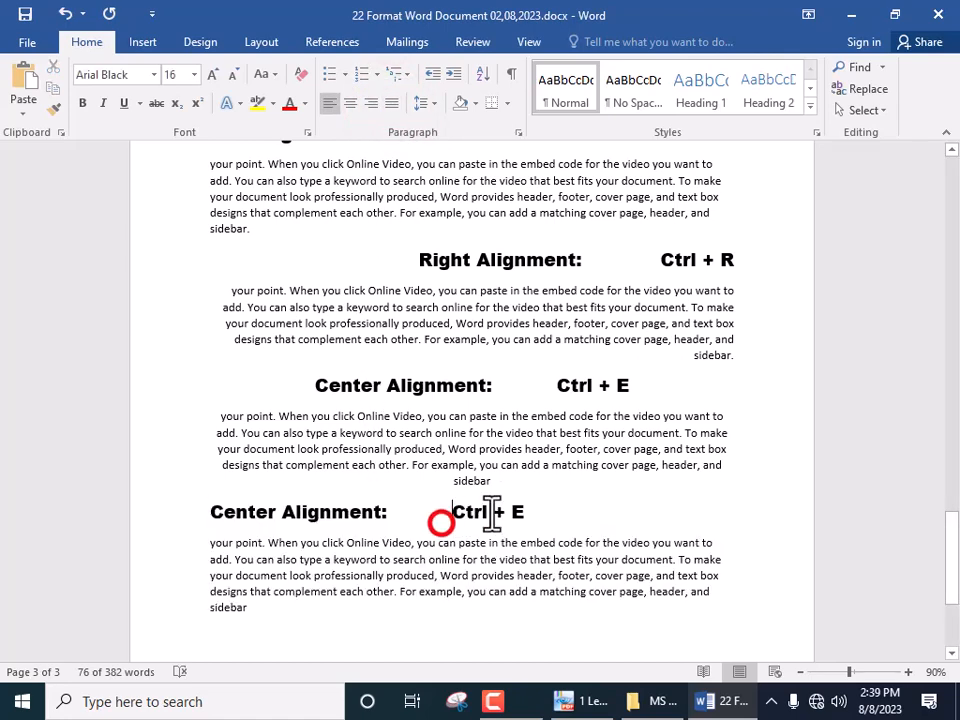
pyautogui.doubleClick(517, 512)
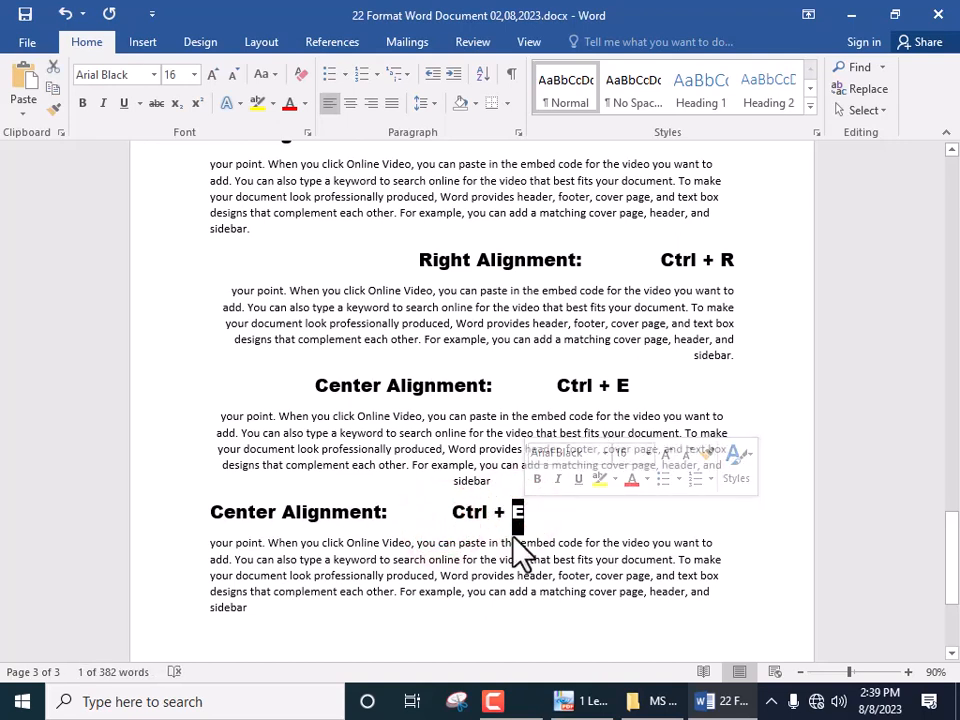
pyautogui.write('J')
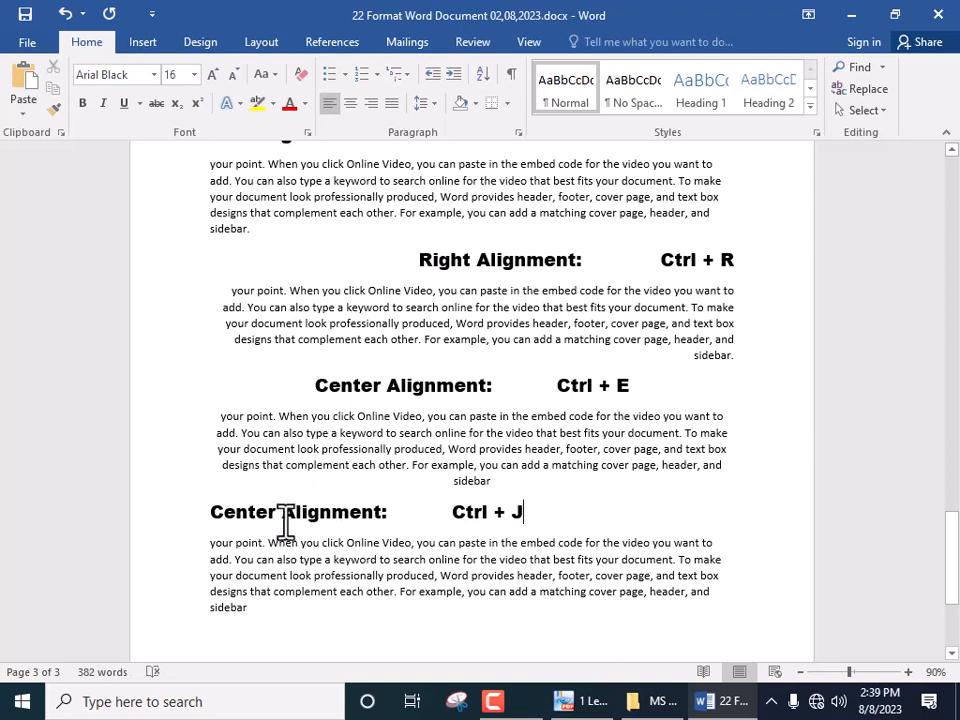
pyautogui.doubleClick(264, 512)
pyautogui.moveTo(276, 511); pyautogui.dragTo(222, 525)
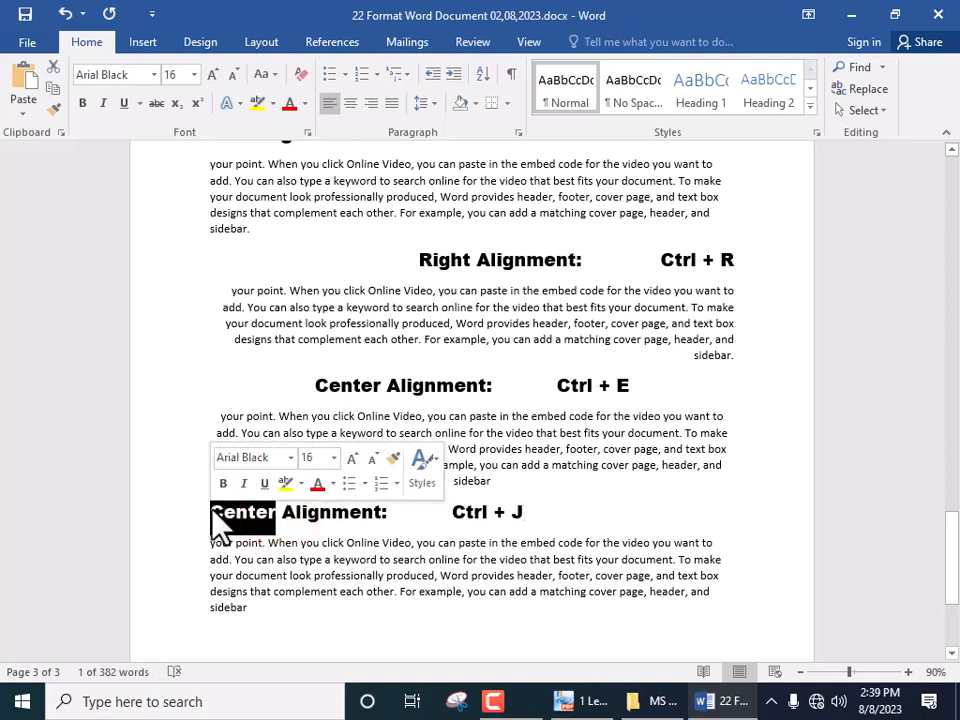
pyautogui.write('Jui')
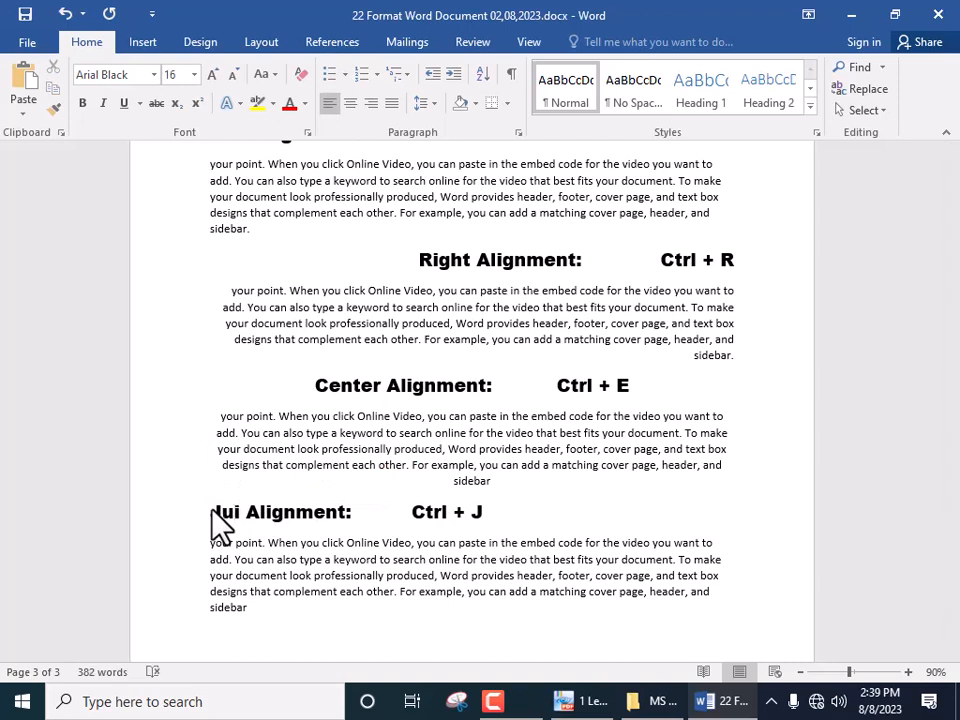
pyautogui.press('BackSpace')
pyautogui.write('sti')
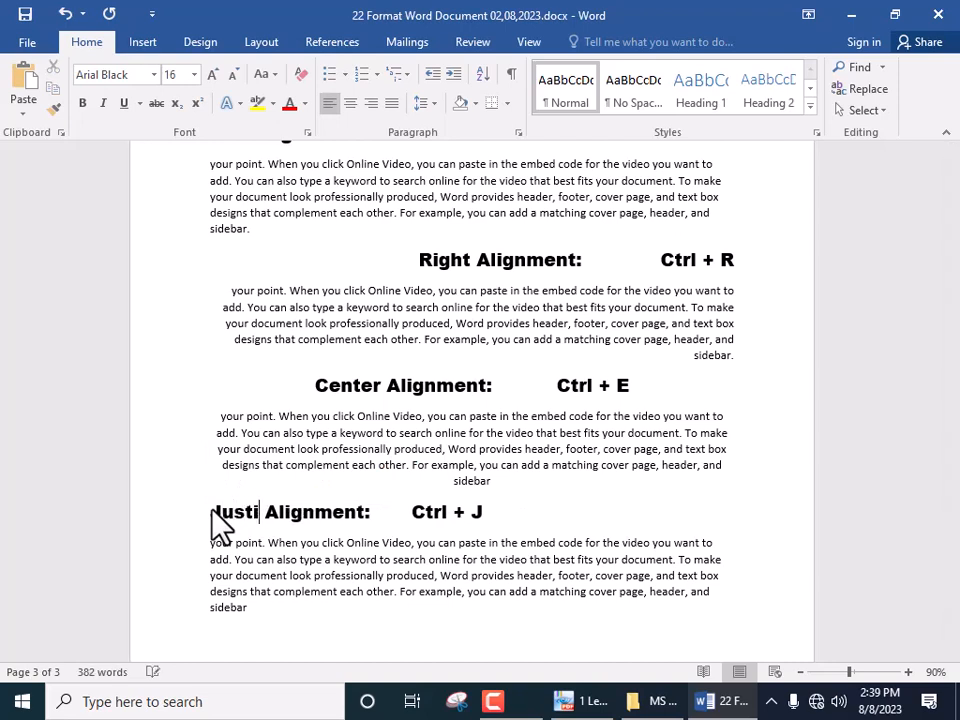
pyautogui.write('fy')
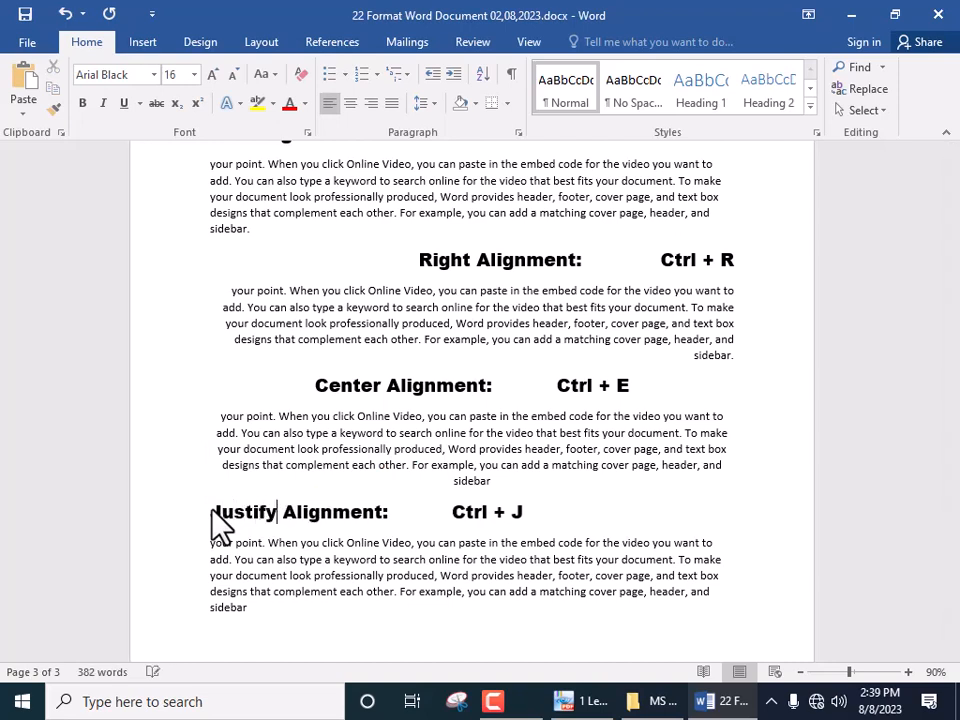
# - Insert an "i" after "Jus" in the last title line so its first word reads "Jusitify"
pyautogui.click(281, 619)
pyautogui.doubleClick(279, 513)
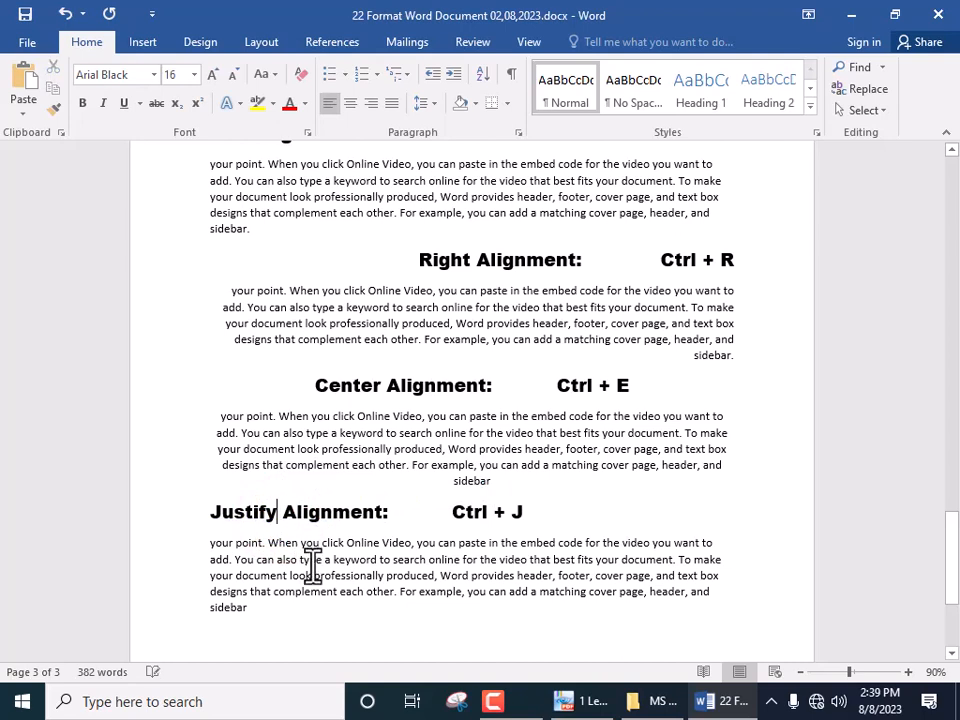
pyautogui.click(292, 632)
pyautogui.click(242, 512)
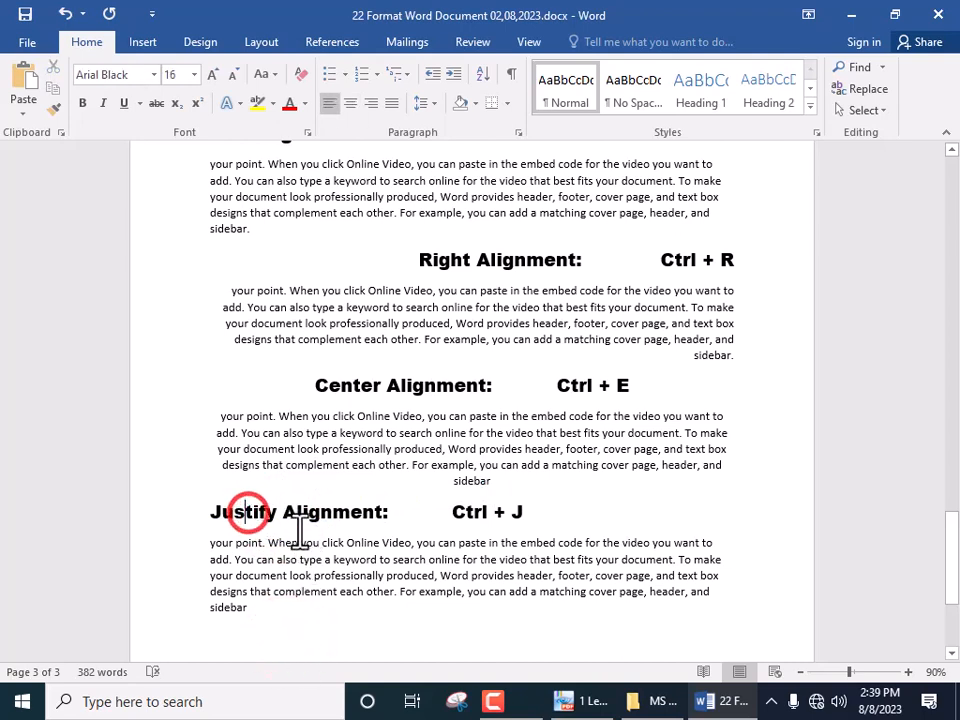
pyautogui.write('i')
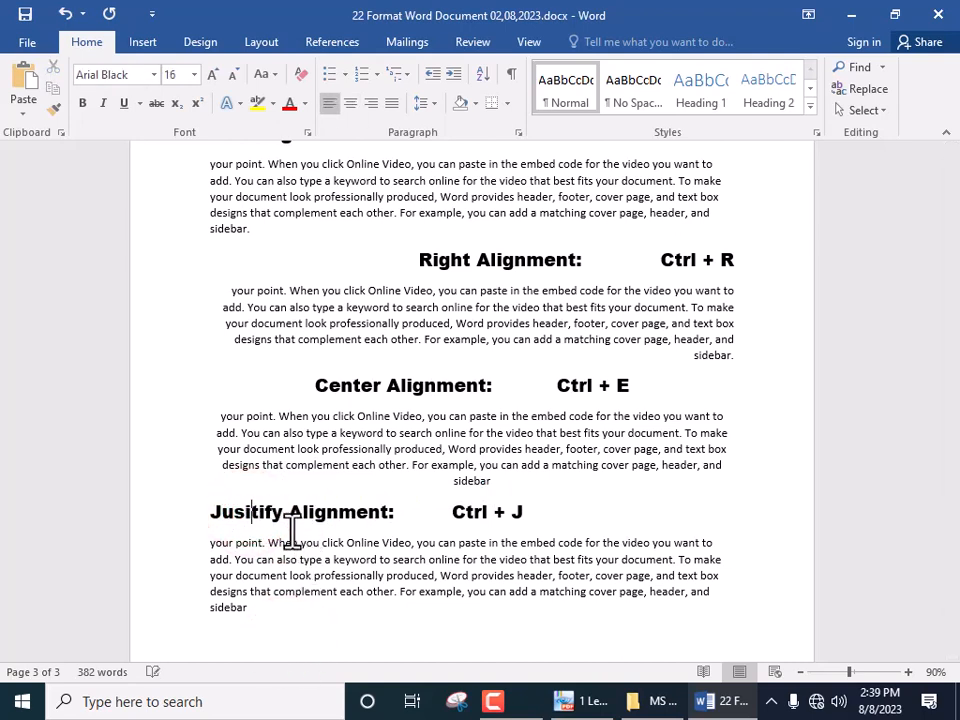
pyautogui.click(297, 566)
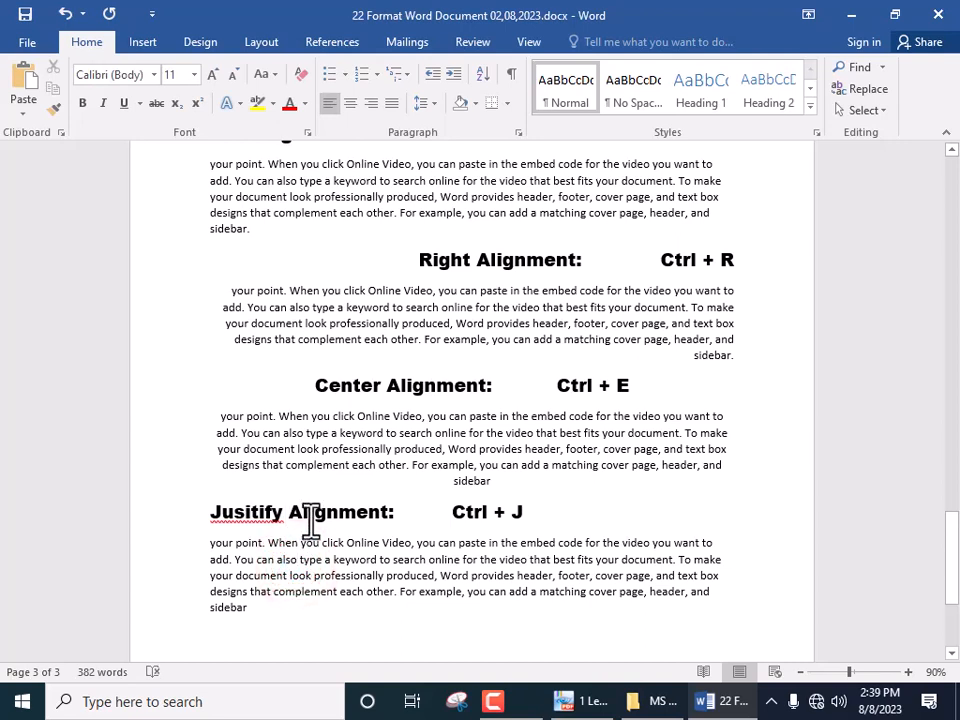
# - Add extra spaces between "Jusitify" and "Alignment" in the last title line and between "also" and "type" in the paragraph below
pyautogui.click(286, 511)
pyautogui.click(314, 542)
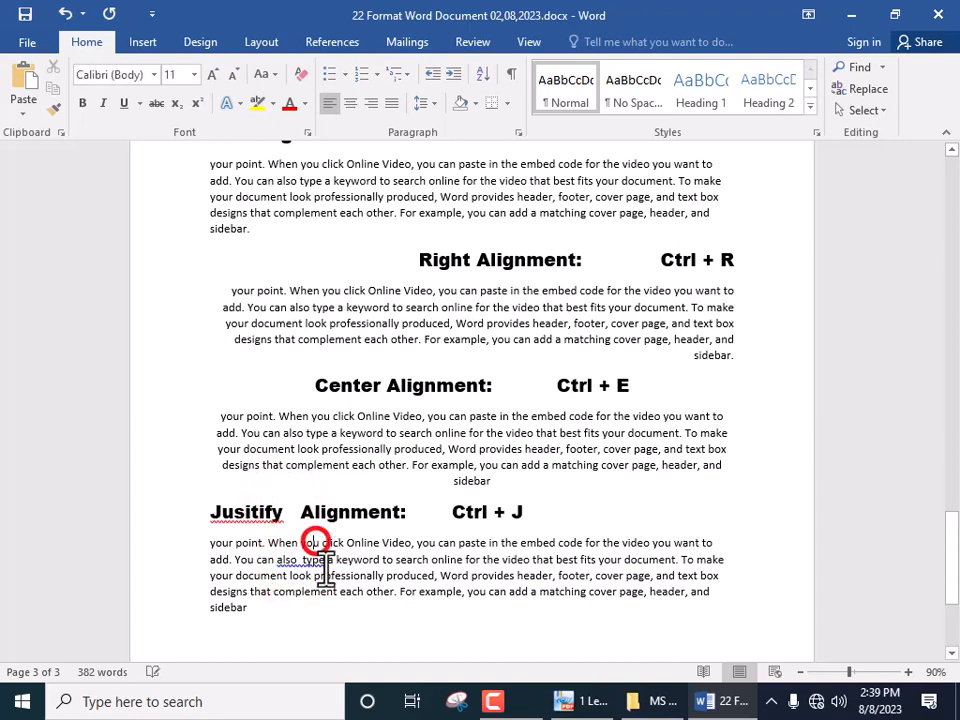
pyautogui.click(321, 616)
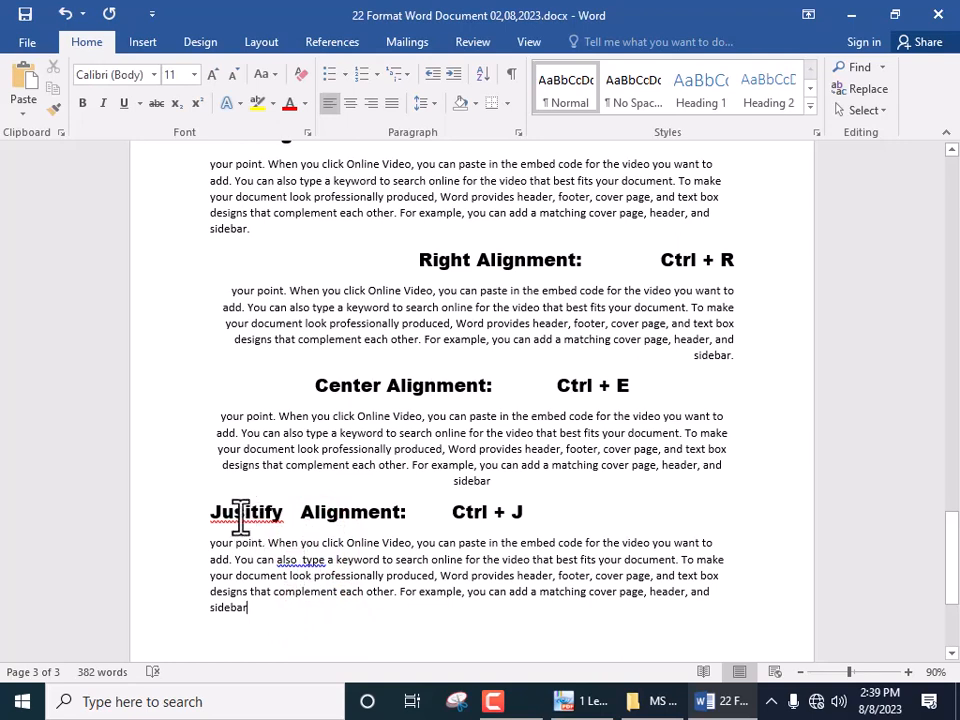
# - Correct "Jusitify" to "Justify" in the last title line and remove the extra space between "also" and "type" in its paragraph
pyautogui.rightClick(278, 517)
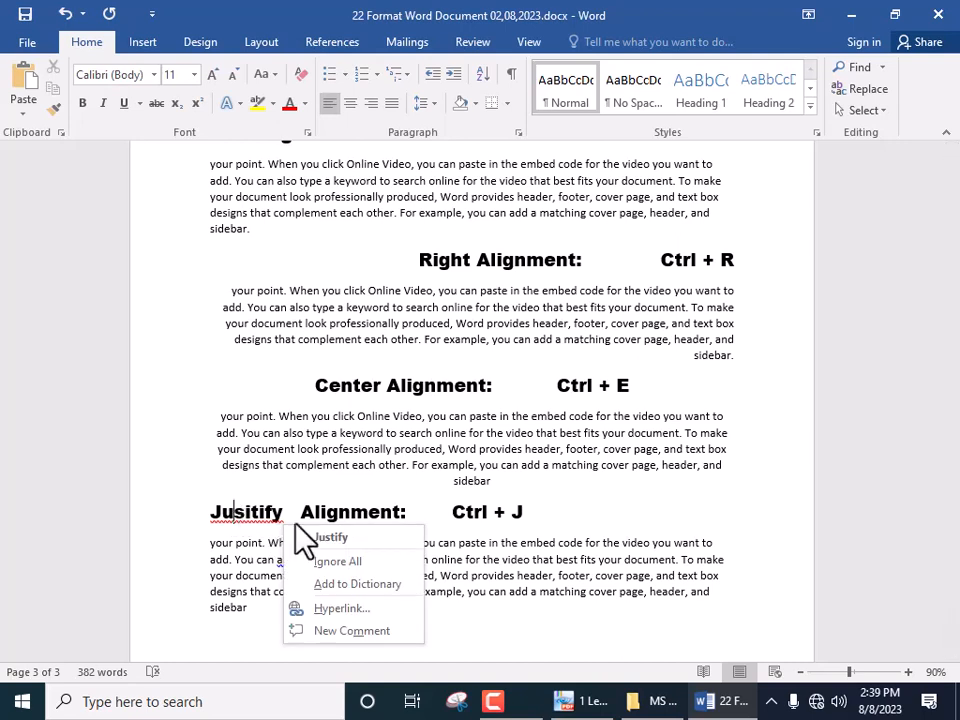
pyautogui.click(325, 537)
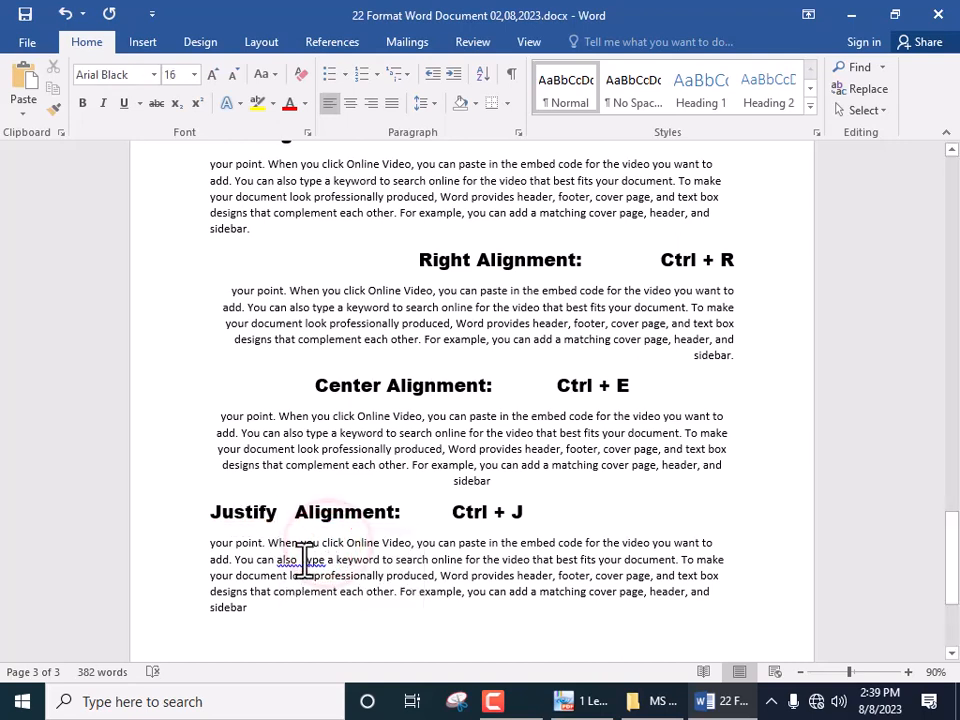
pyautogui.rightClick(308, 560)
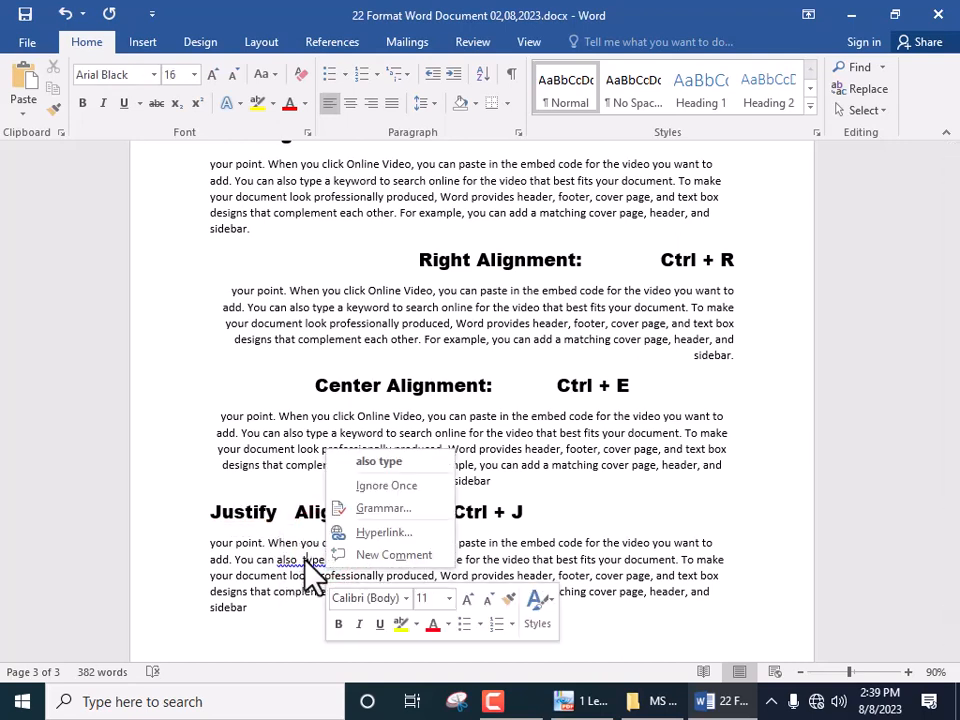
pyautogui.click(292, 563)
pyautogui.click(297, 560)
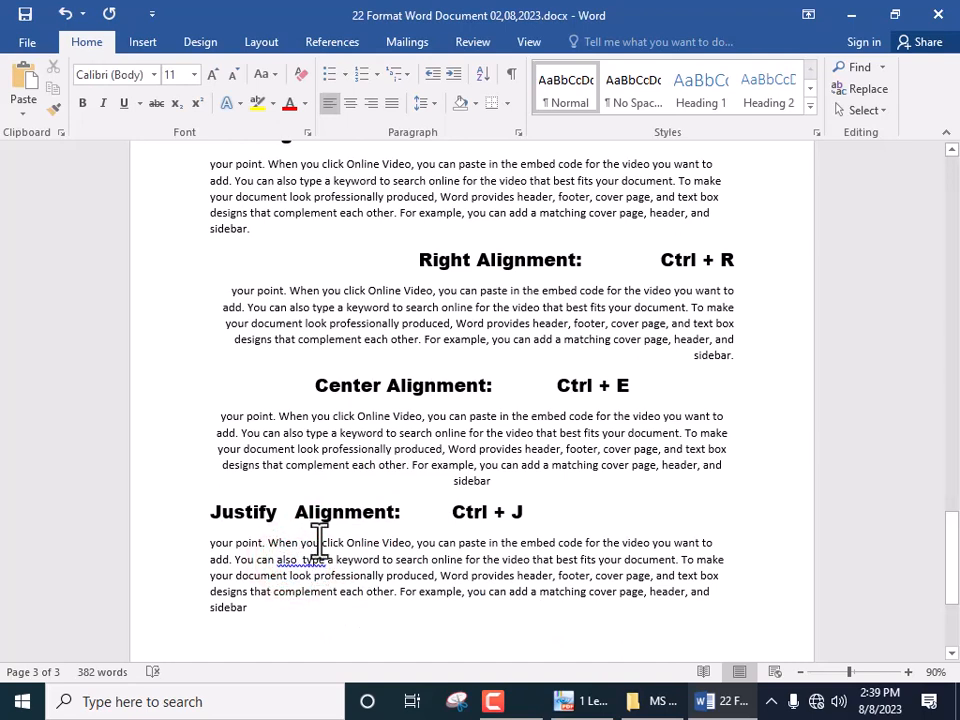
pyautogui.press('Delete')
pyautogui.click(309, 642)
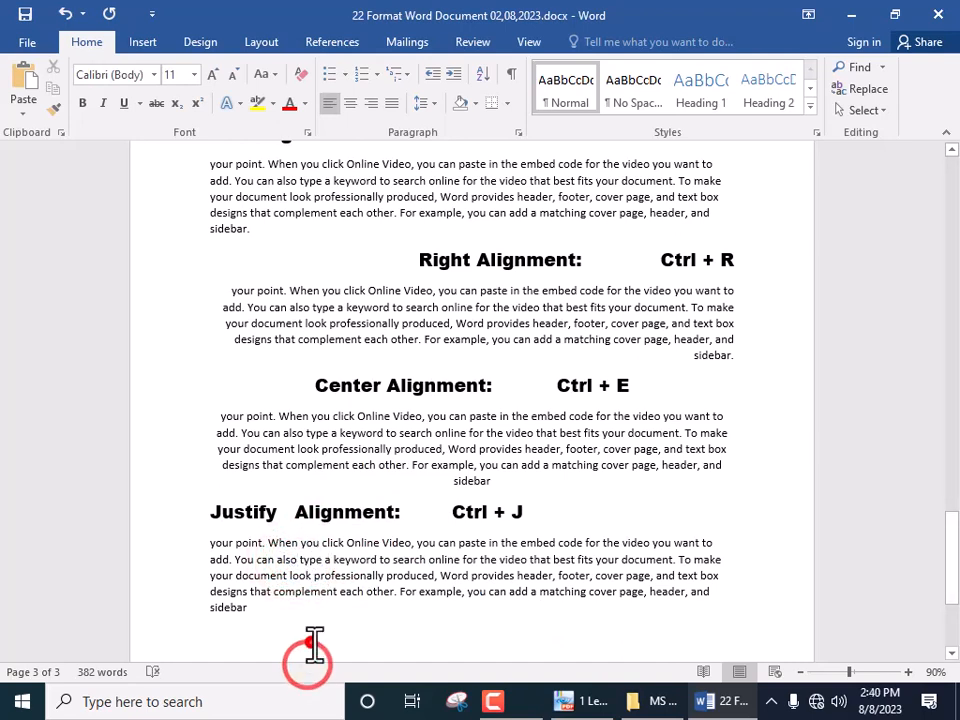
# - Apply justified alignment to the "Justify Alignment" title line and its paragraph, and switch both back to left alignment
pyautogui.moveTo(204, 508); pyautogui.dragTo(285, 615)
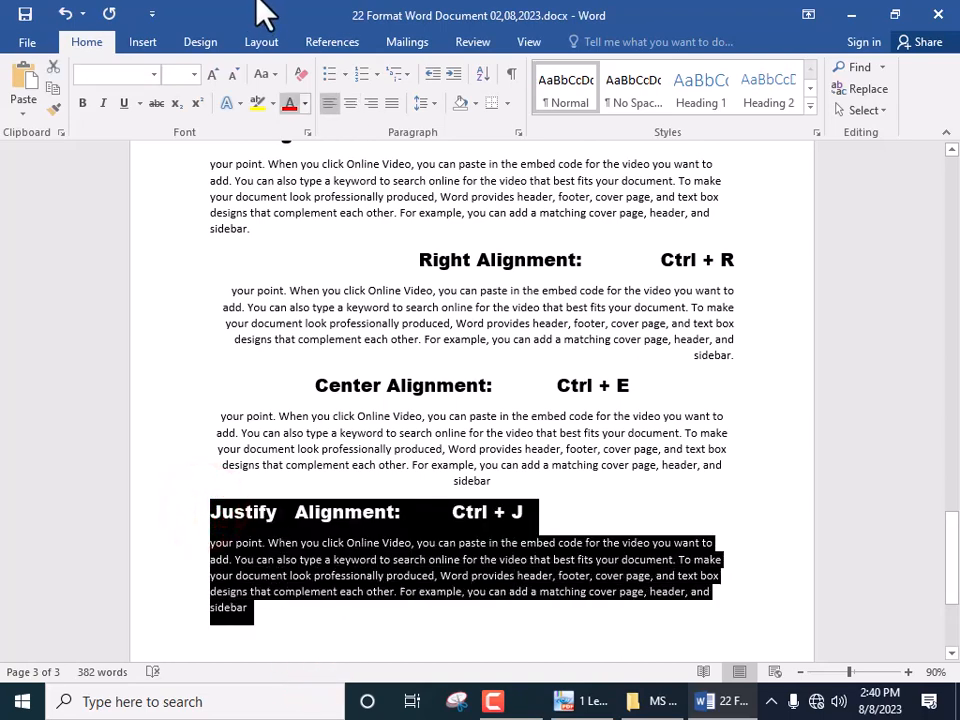
pyautogui.click(391, 106)
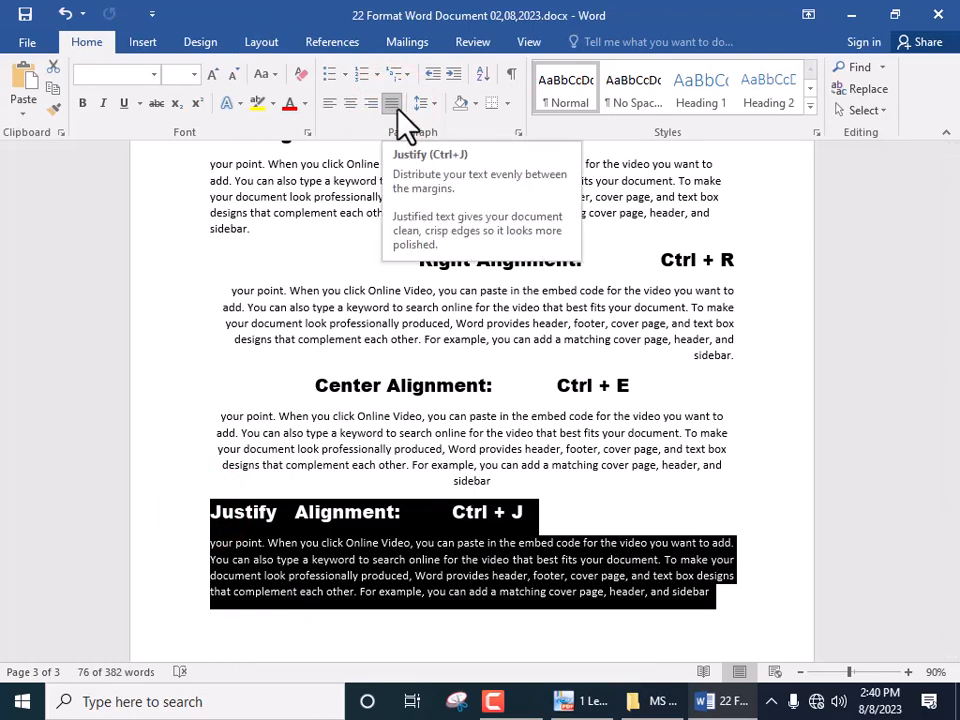
pyautogui.click(394, 107)
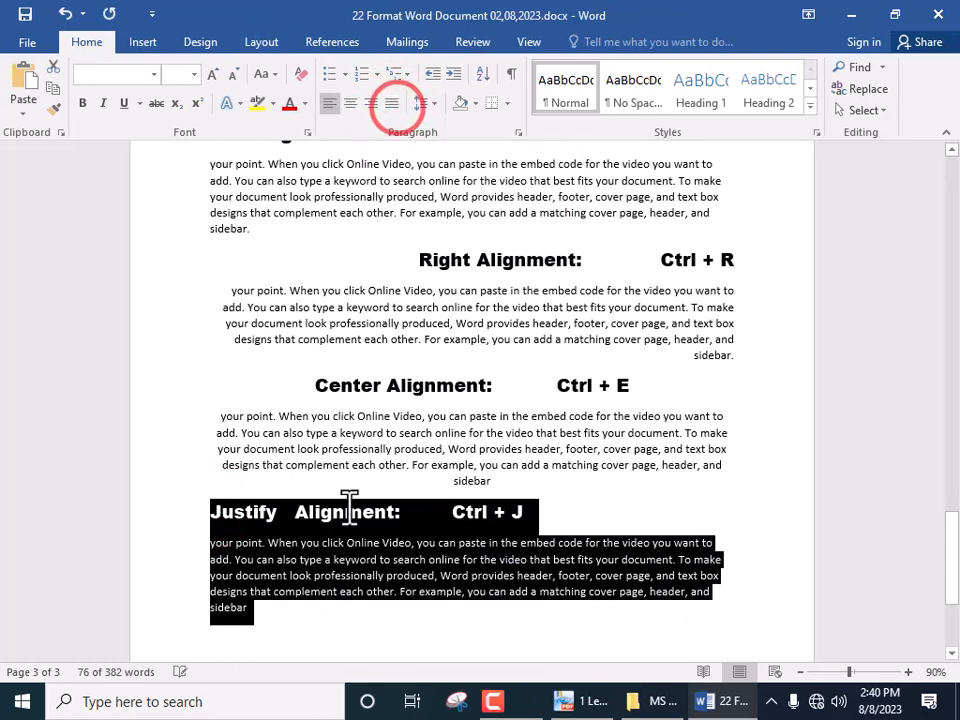
pyautogui.click(318, 615)
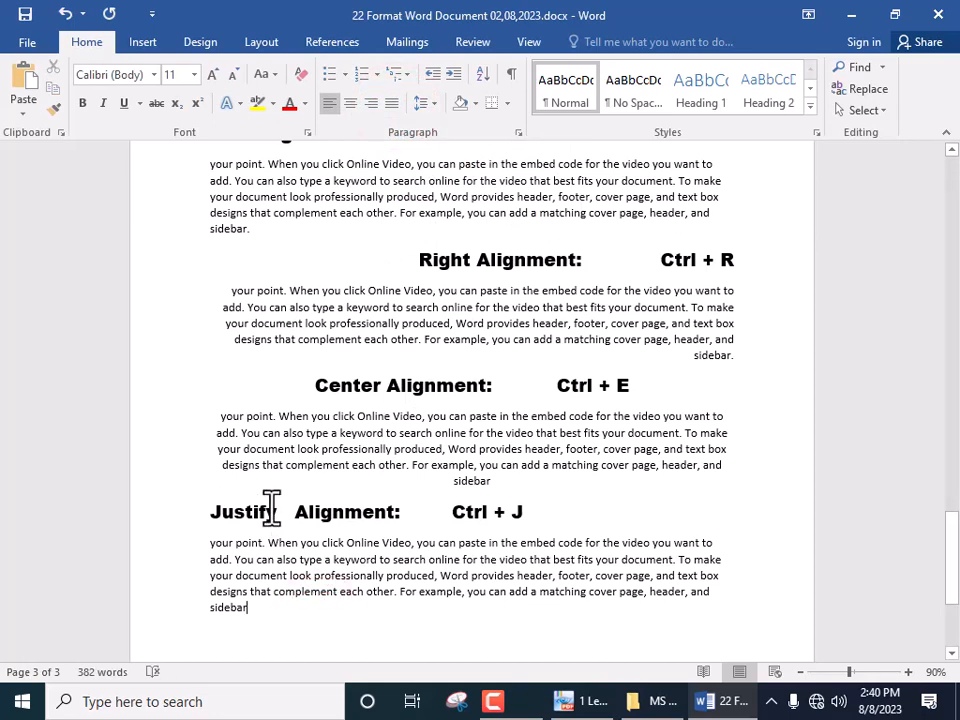
# - Select the whole section from the "Alignments" heading through the last paragraph and replace it with a pasted copy
pyautogui.scroll(5, 372, 390)
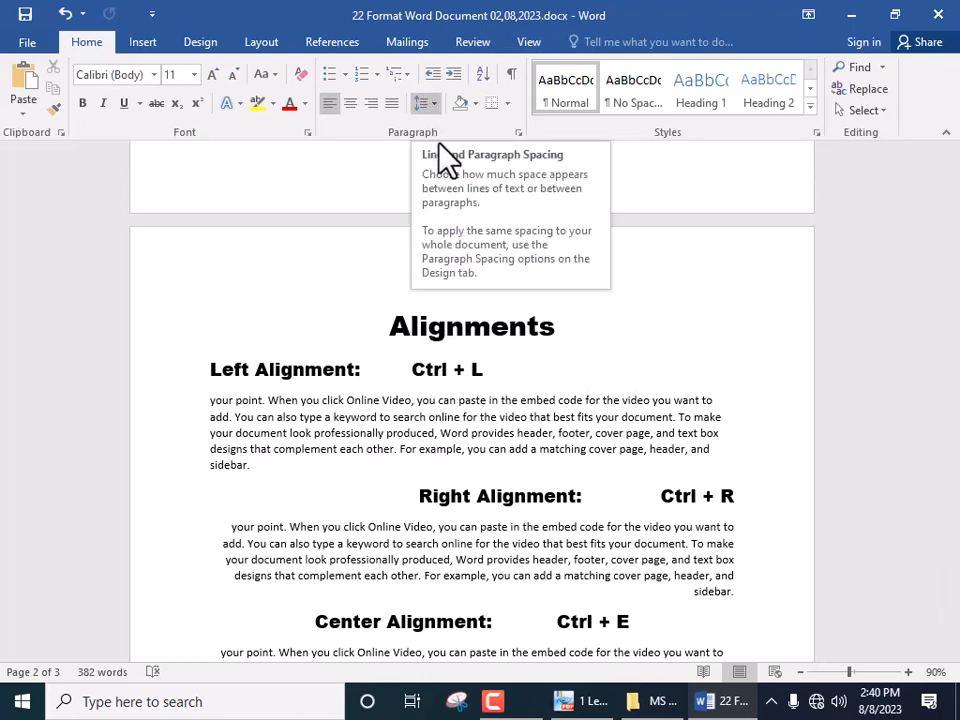
pyautogui.scroll(-5, 619, 289)
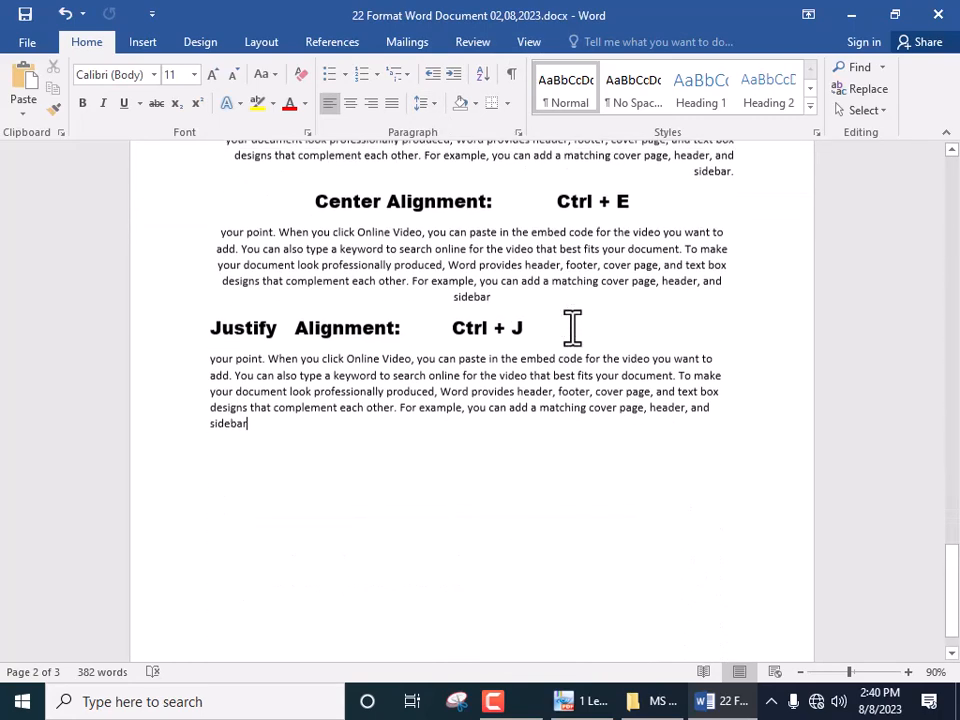
pyautogui.scroll(5, 507, 393)
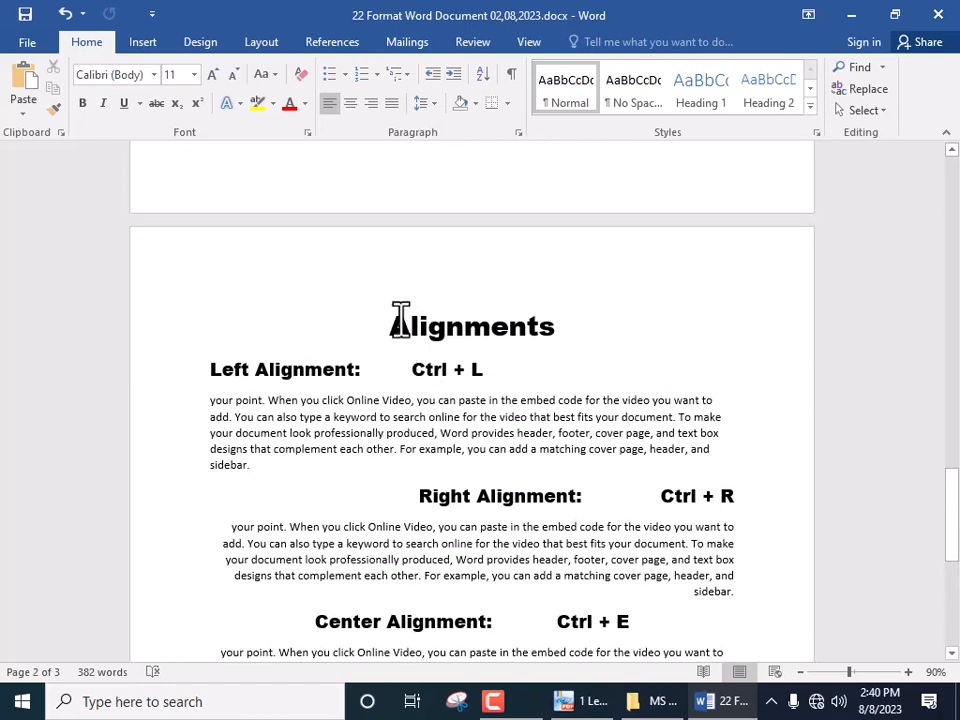
pyautogui.moveTo(414, 366); pyautogui.dragTo(437, 388)
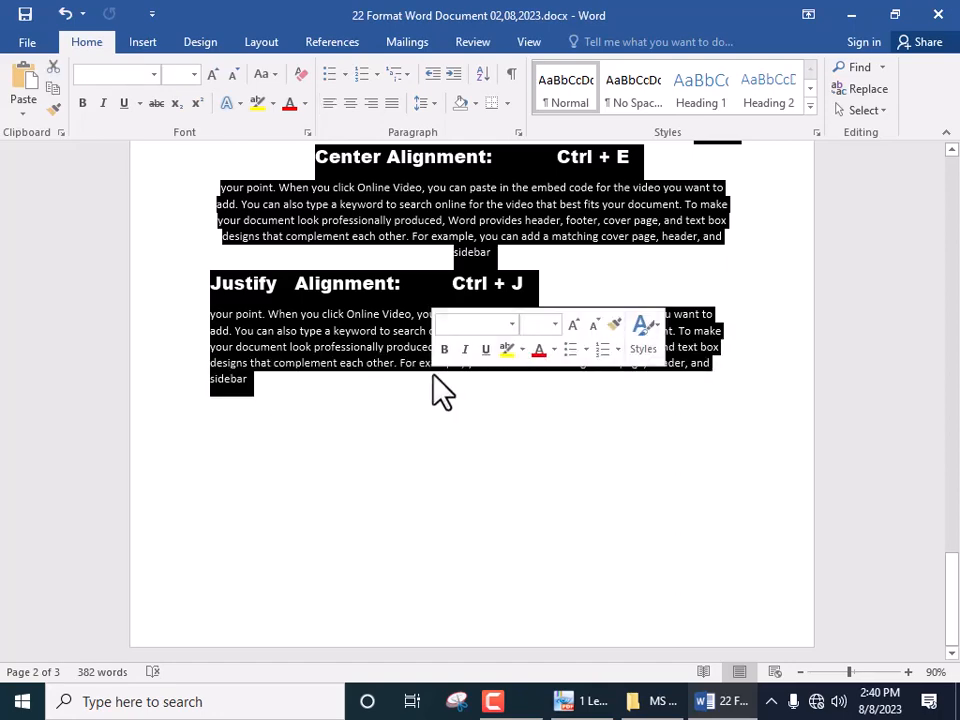
pyautogui.click(24, 82)
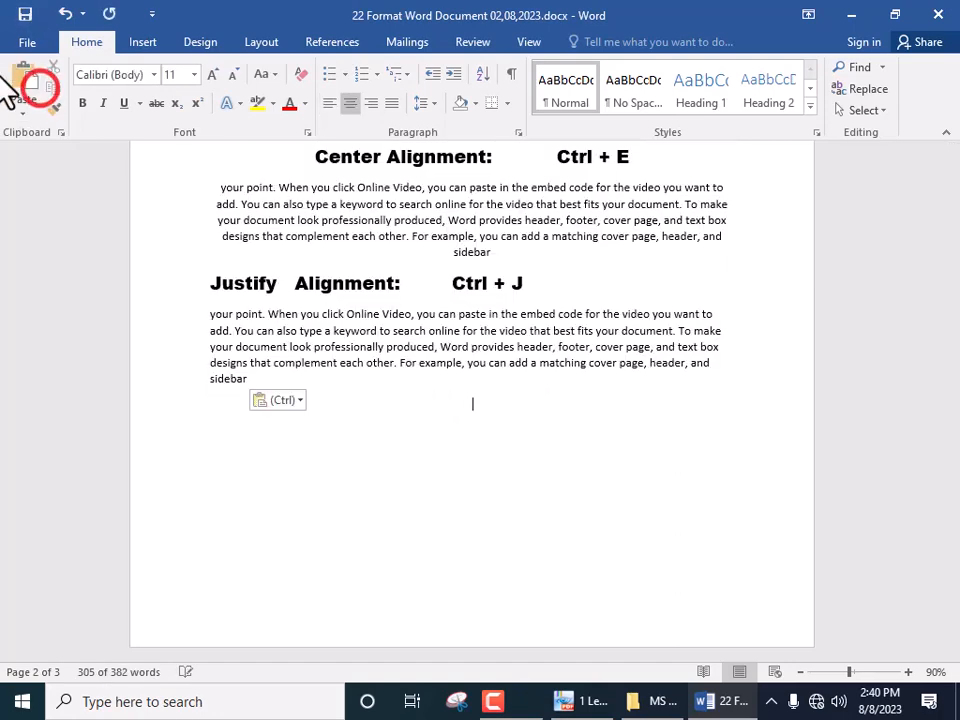